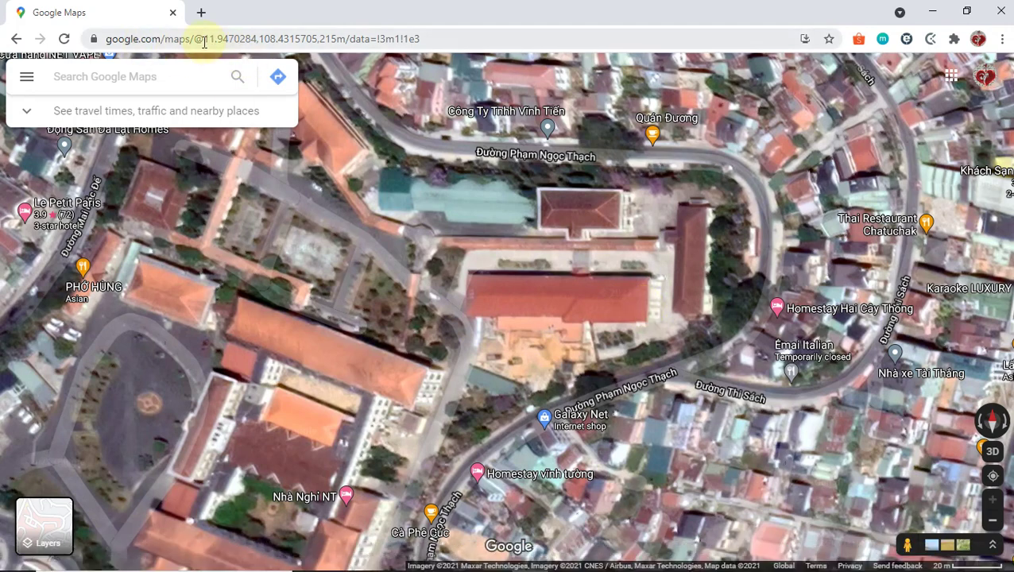
# Step: Copy the coordinates 11.9470284,108.4315705 from the Google Maps web address
pyautogui.moveTo(204, 43); pyautogui.dragTo(317, 38)
pyautogui.doubleClick(270, 40)
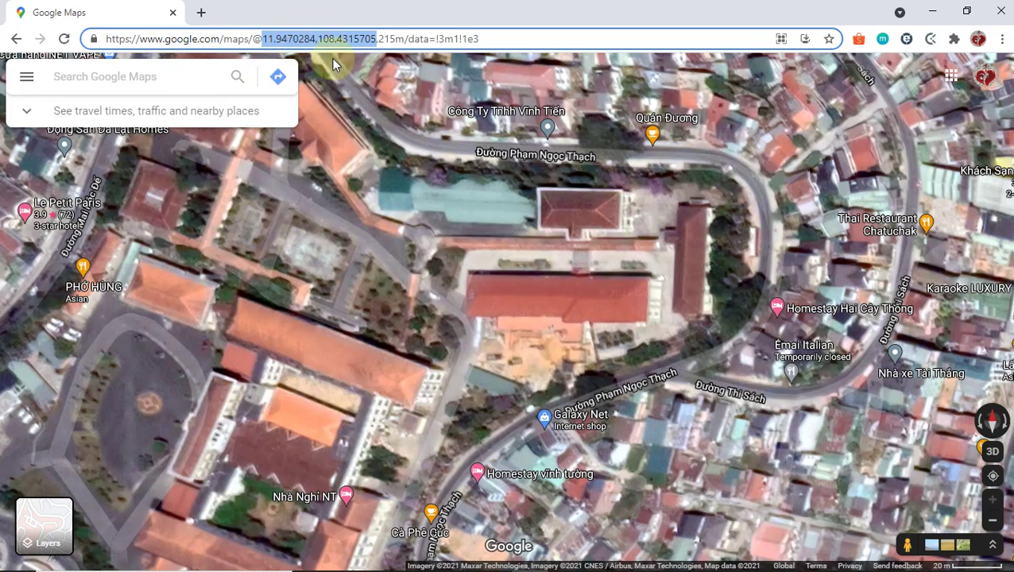
pyautogui.rightClick(324, 36)
pyautogui.click(362, 114)
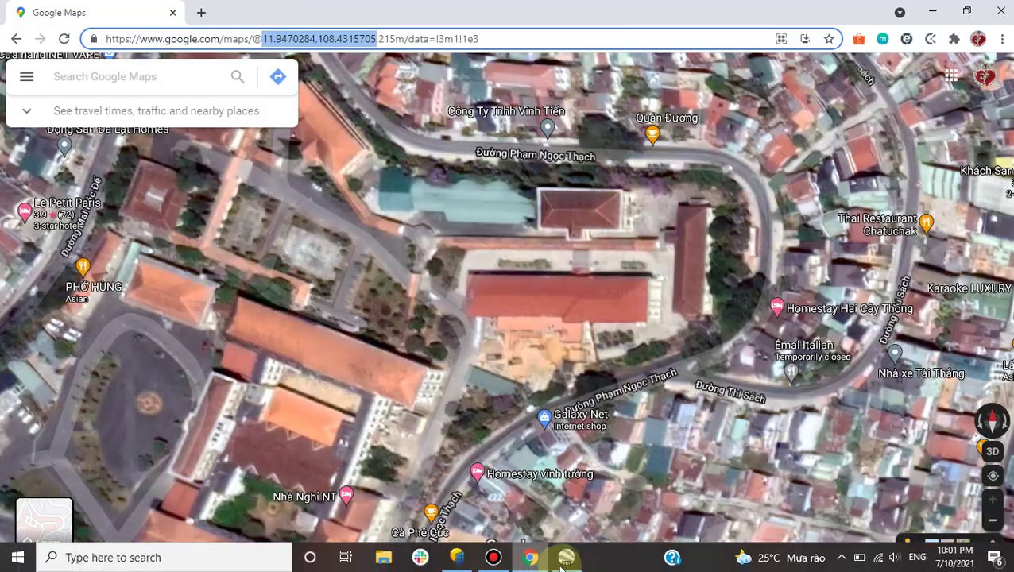
# Step: Switch to Google Earth Pro, search for the copied coordinates and inspect the red-roofed building there up close
pyautogui.click(566, 557)
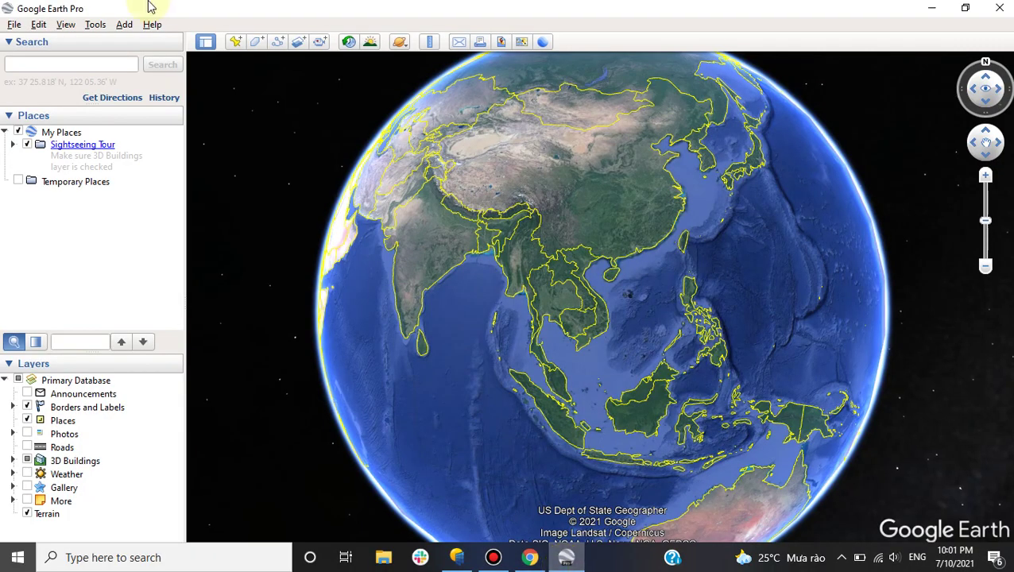
pyautogui.click(49, 64)
pyautogui.rightClick(50, 64)
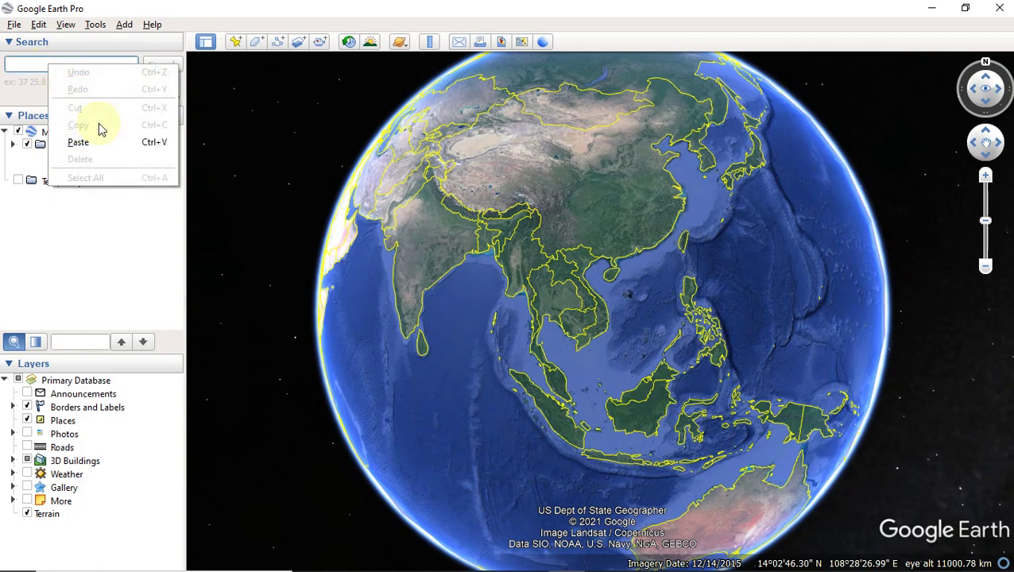
pyautogui.click(97, 141)
pyautogui.click(164, 67)
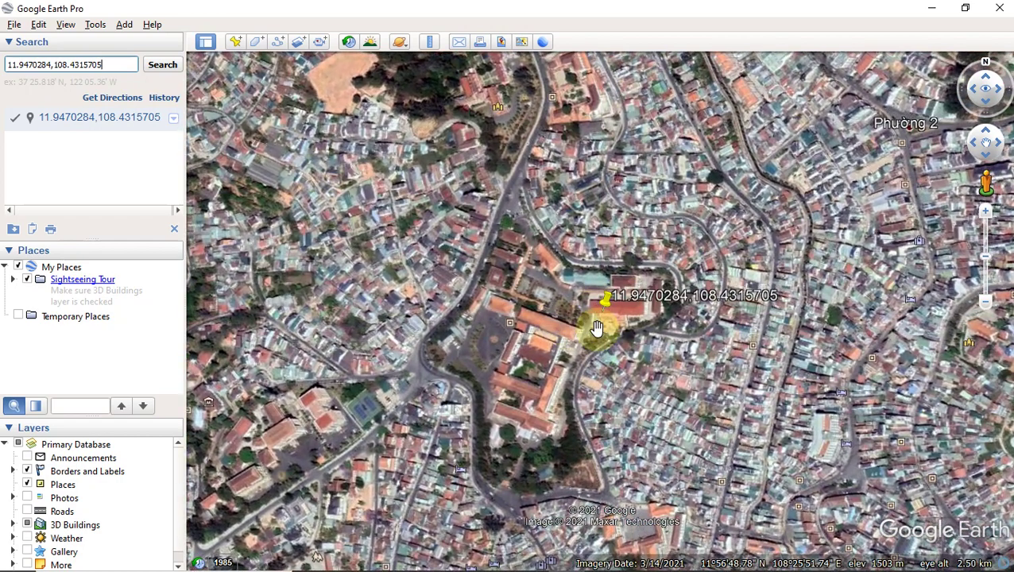
pyautogui.scroll(3, 601, 300)
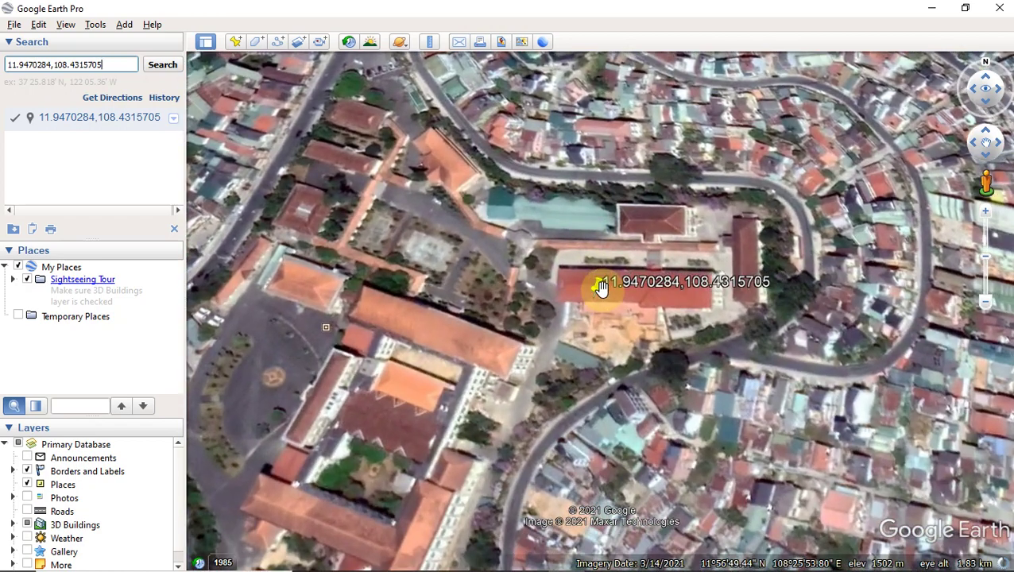
pyautogui.scroll(2, 601, 290)
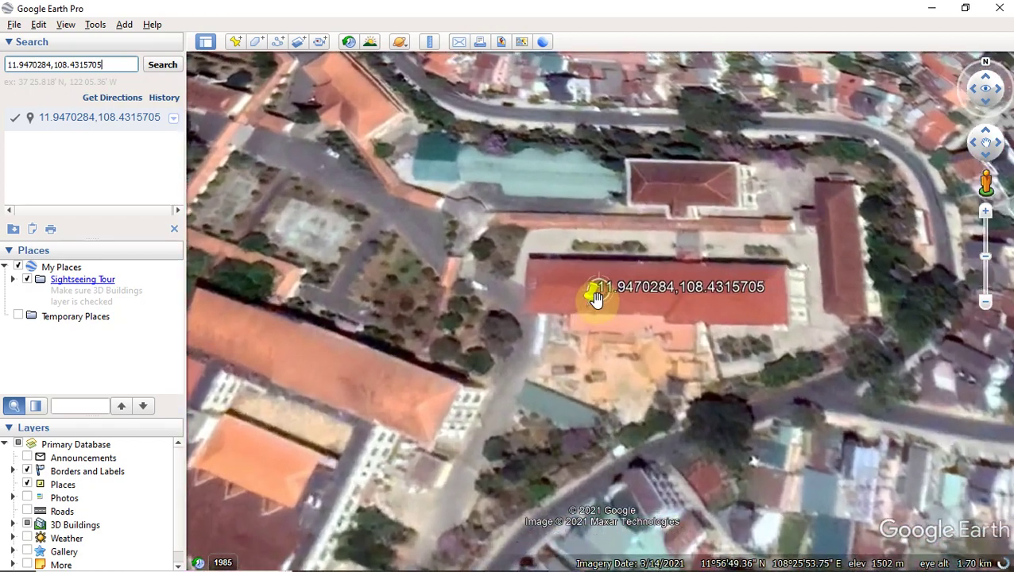
pyautogui.scroll(2, 683, 280)
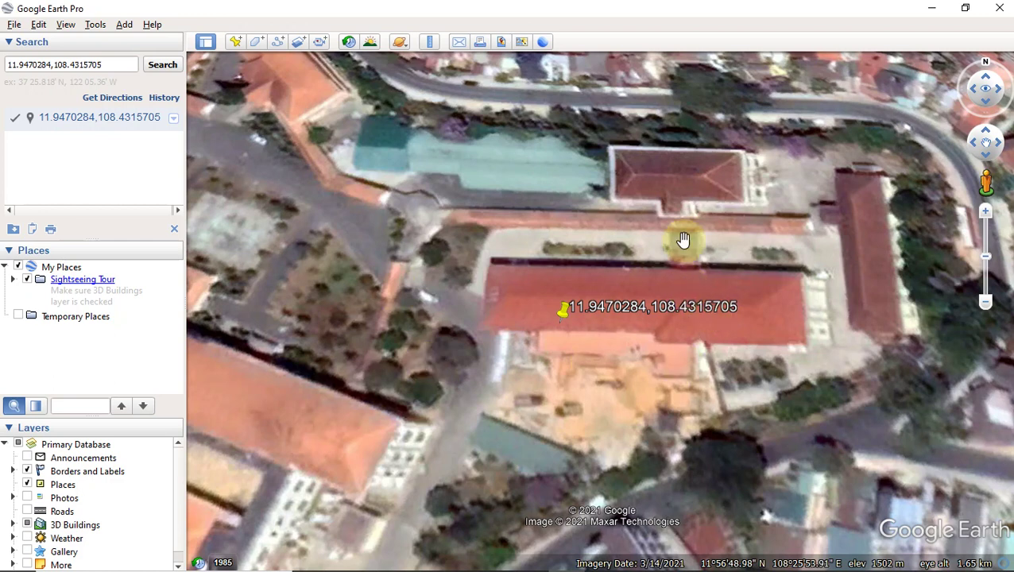
pyautogui.moveTo(725, 289); pyautogui.dragTo(638, 305)
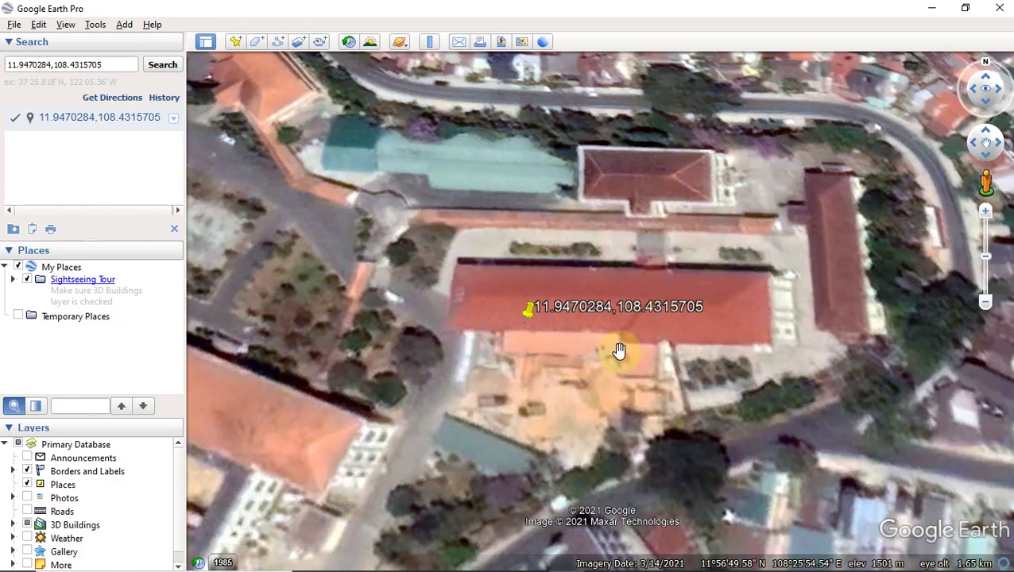
# Step: Switch to PVsyst, name the project Demo 1 and start a new geographical site
pyautogui.click(457, 557)
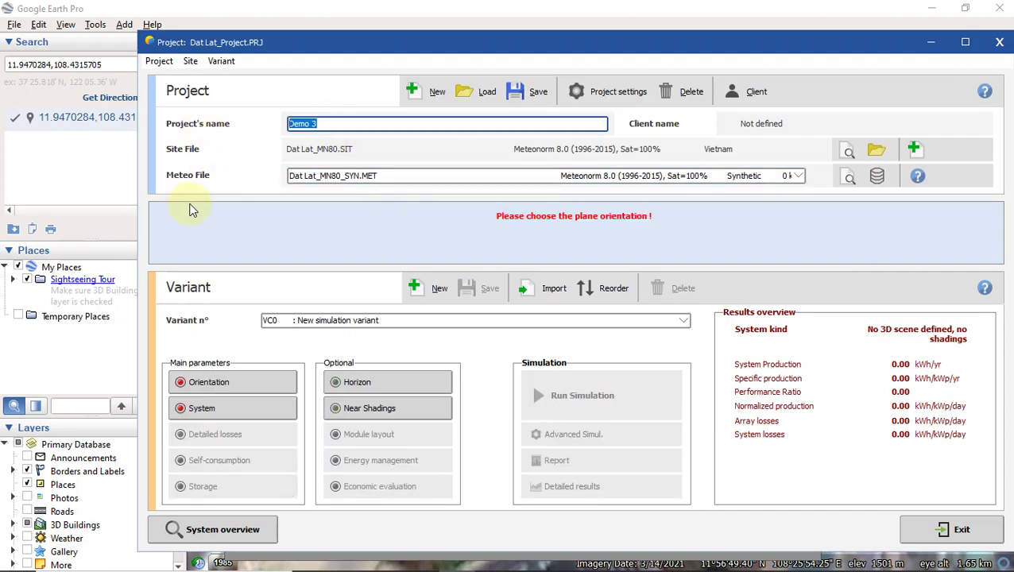
pyautogui.write('De')
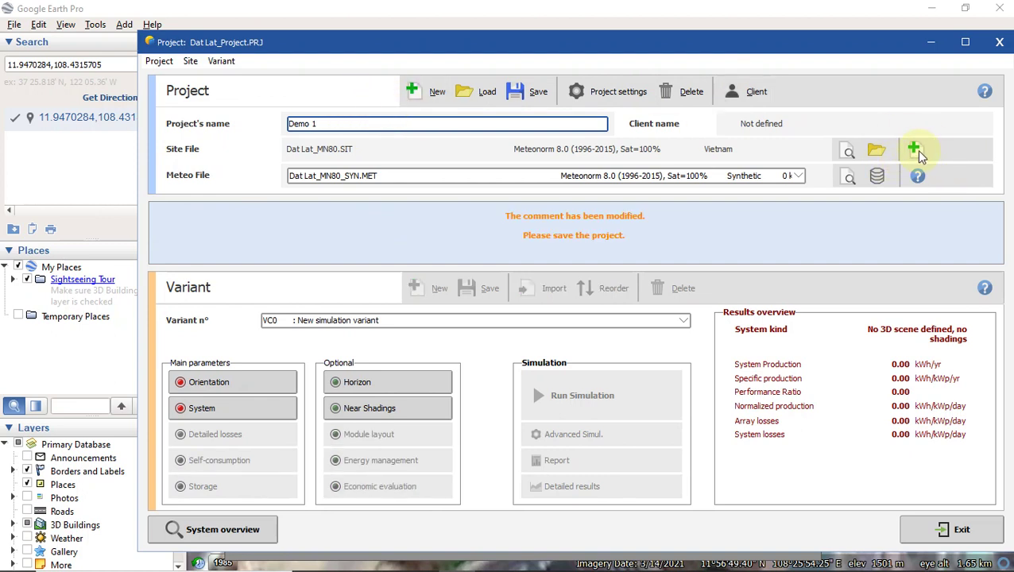
pyautogui.click(915, 149)
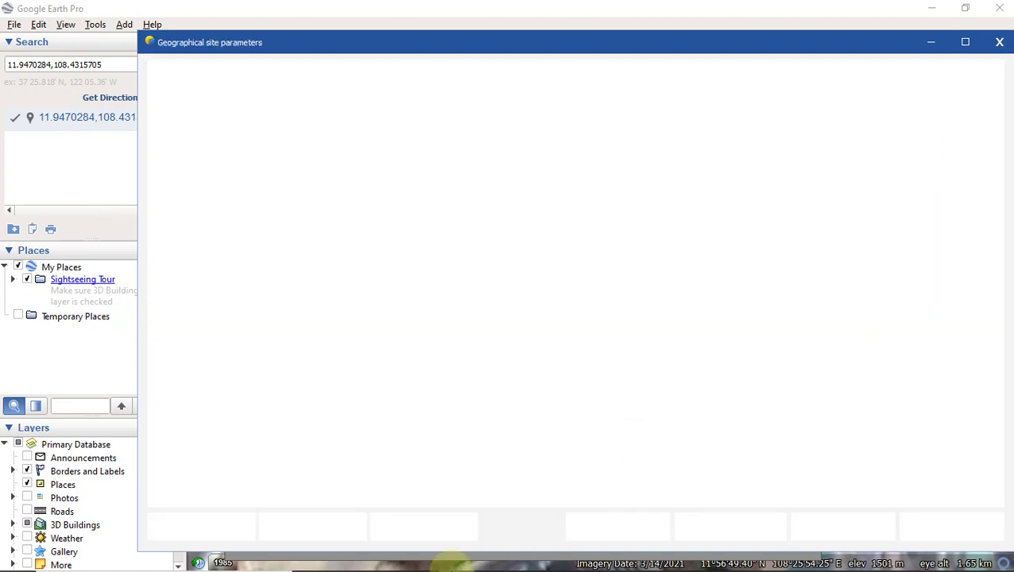
# Step: Switch back to Google Maps in Chrome and copy the coordinates 11.9470284,108.4315705 from the web address again
pyautogui.click(516, 564)
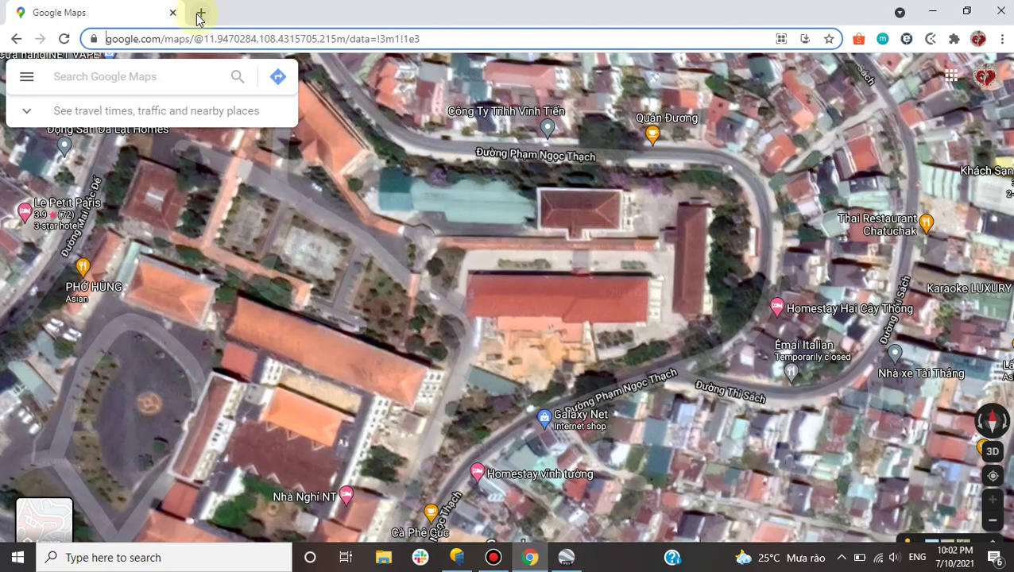
pyautogui.moveTo(264, 38); pyautogui.dragTo(374, 38)
pyautogui.click(328, 38)
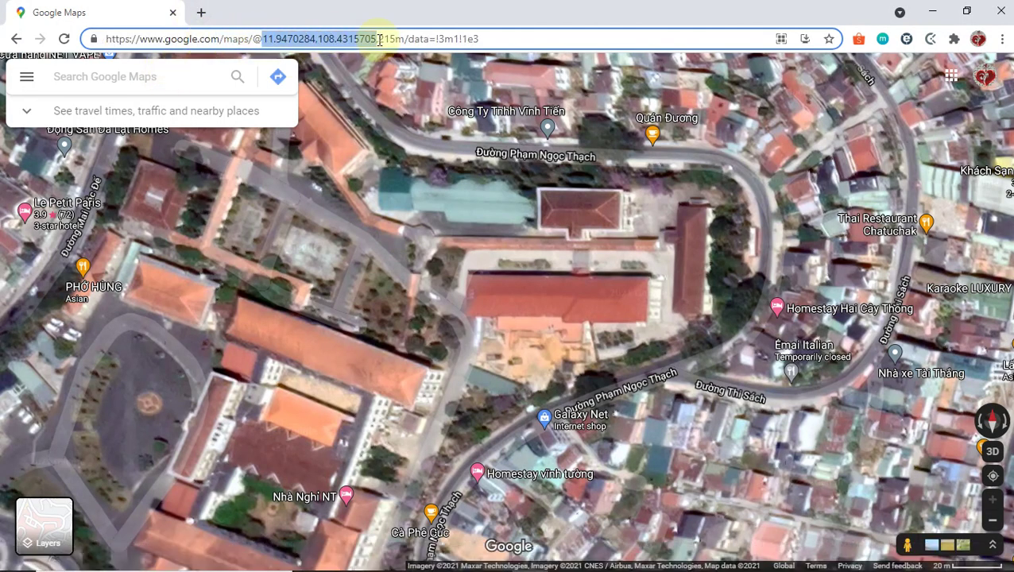
pyautogui.rightClick(351, 39)
pyautogui.click(387, 118)
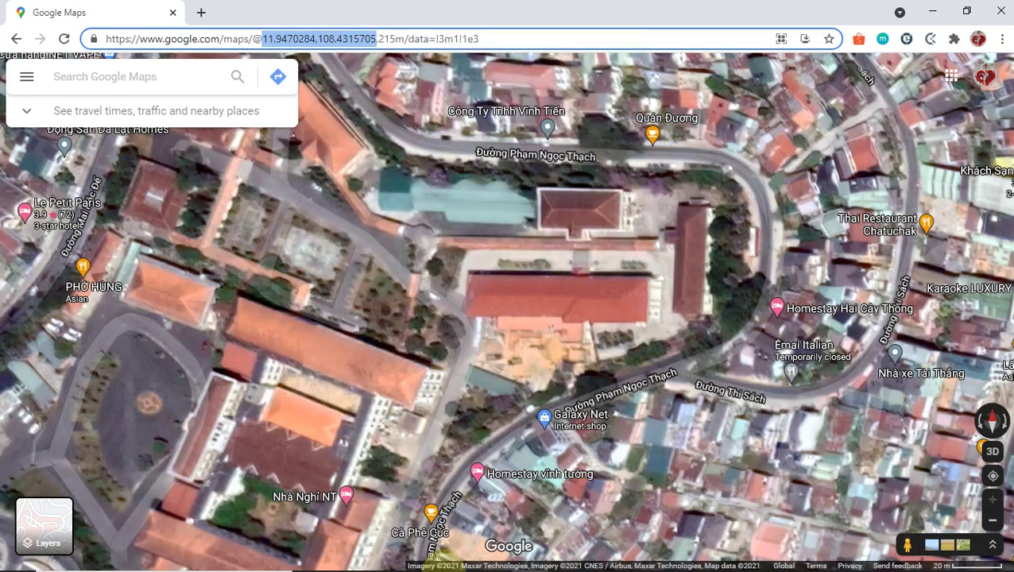
# Step: In PVsyst, locate the copied coordinates on the interactive map and accept that point for the new site
pyautogui.click(457, 557)
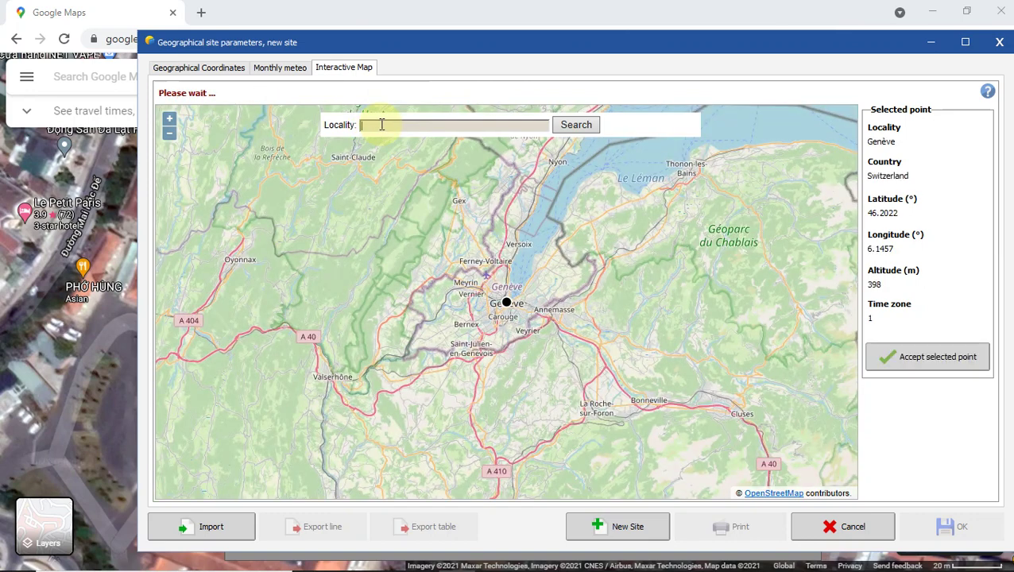
pyautogui.rightClick(383, 126)
pyautogui.click(419, 189)
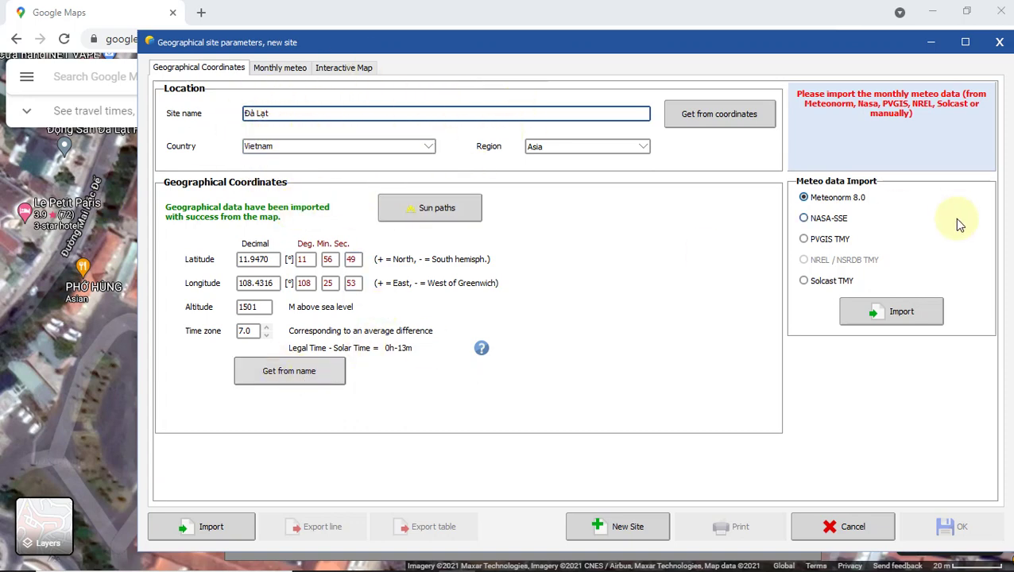
# Step: Import the Meteonorm 8.0 meteo data for the site and save the geographical site file as Đà Lạt_MN80
pyautogui.click(900, 314)
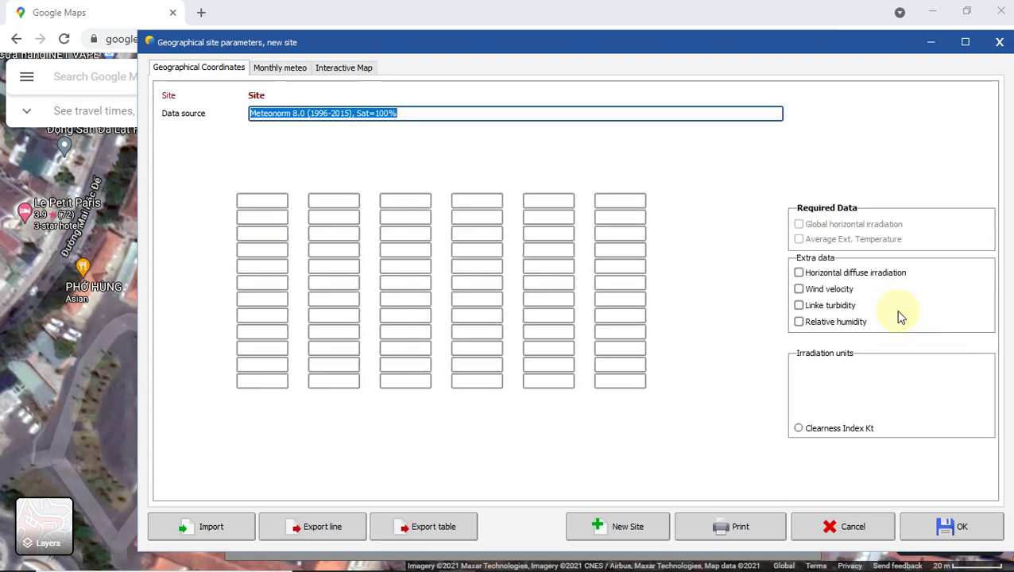
pyautogui.click(468, 313)
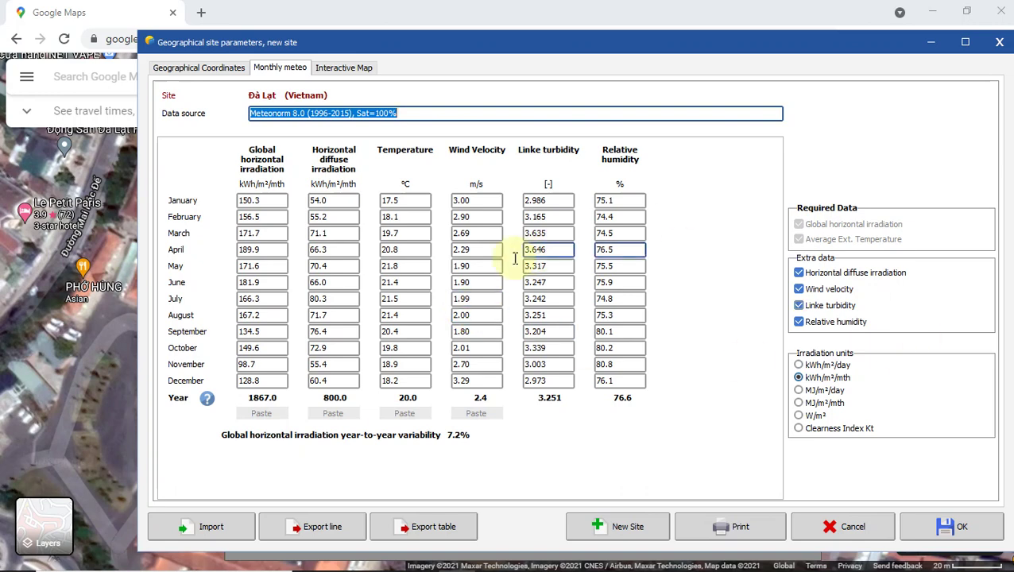
pyautogui.click(942, 524)
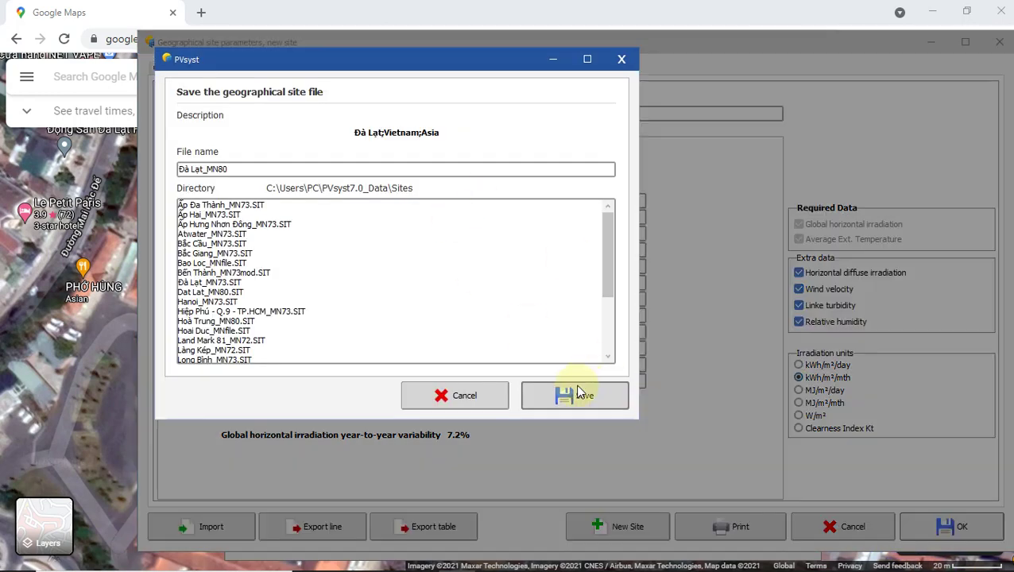
pyautogui.click(577, 394)
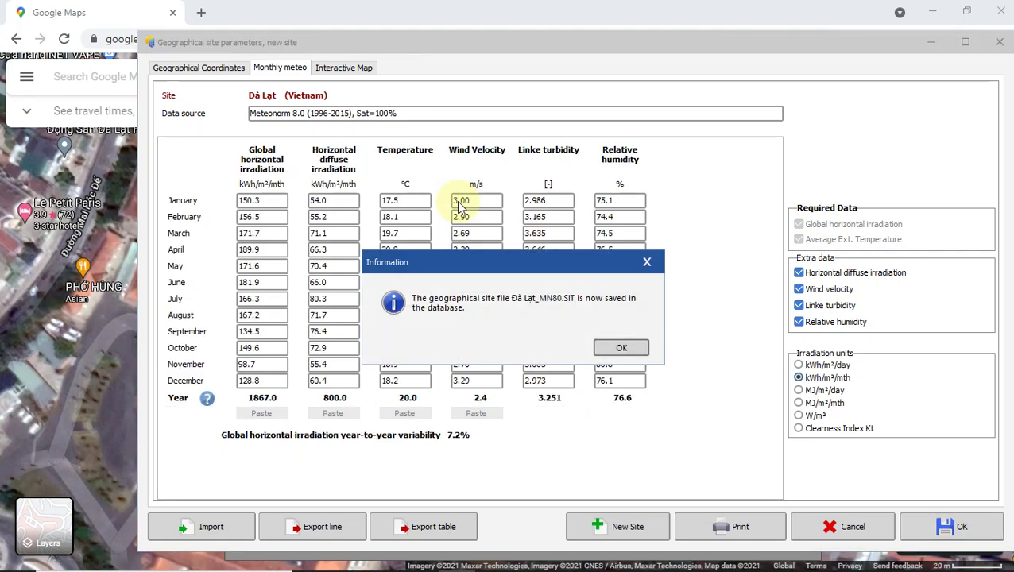
pyautogui.click(617, 349)
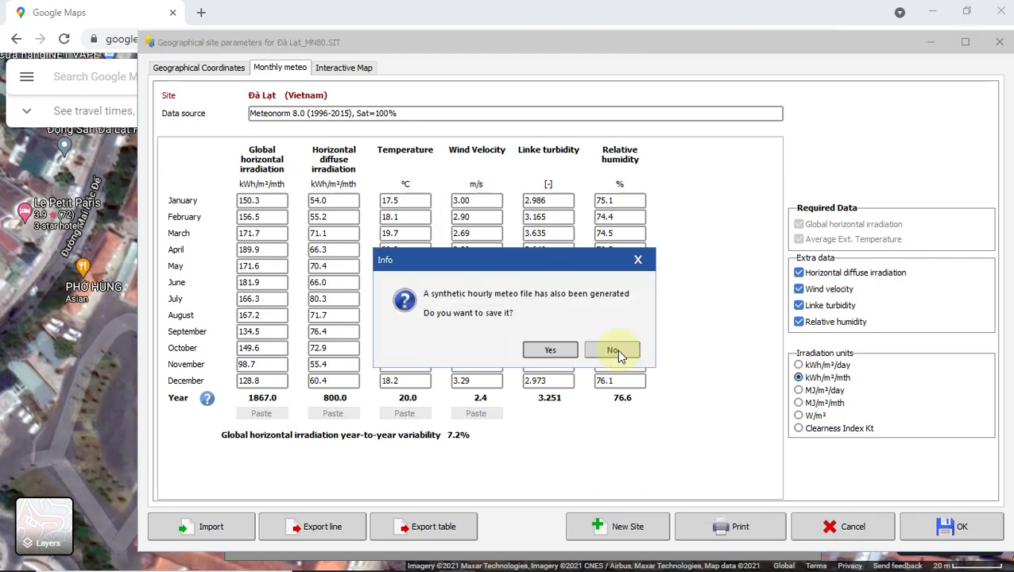
# Step: Save the generated synthetic hourly meteo file and accept the site for the project
pyautogui.click(558, 344)
pyautogui.click(578, 397)
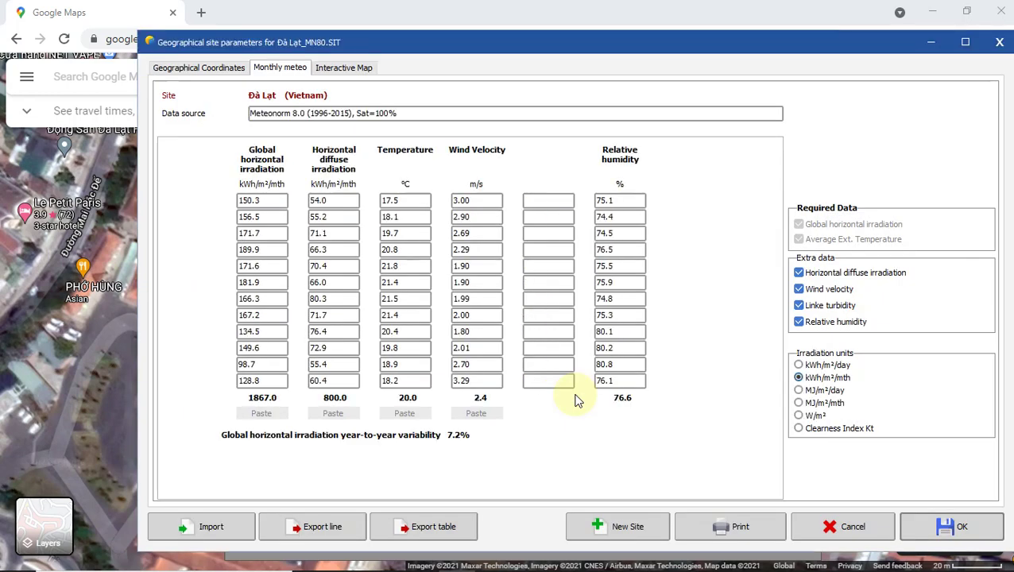
pyautogui.press('Return')
# Step: Save the project with the description Demo 1 under the file name Dat Lat_Project
pyautogui.write('Demo 1')
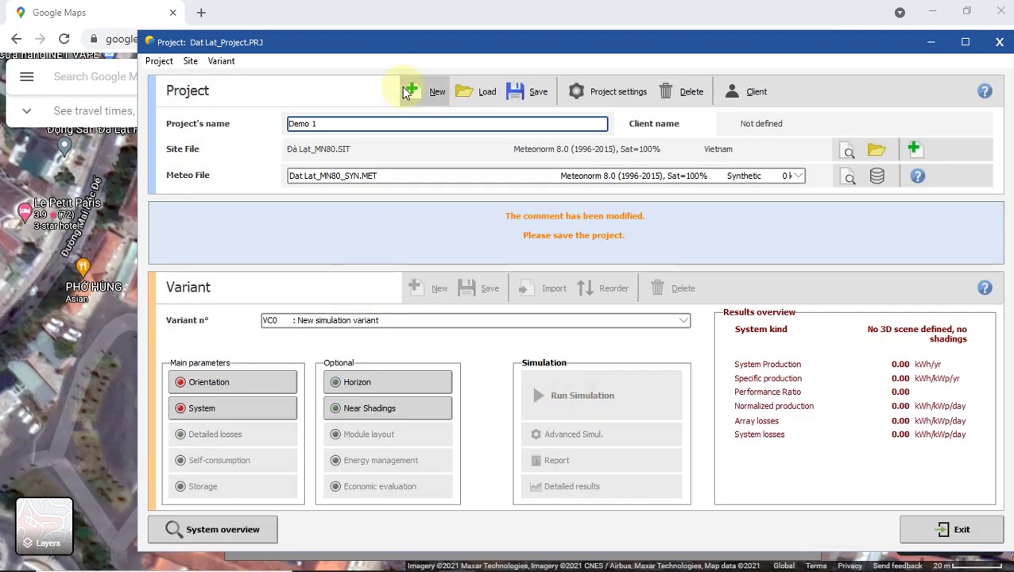
pyautogui.click(527, 93)
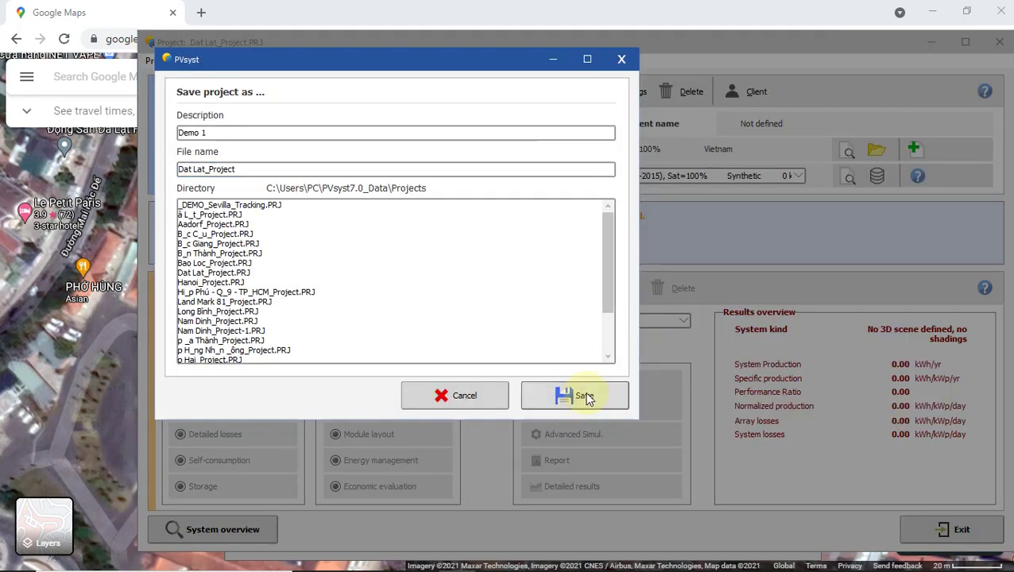
pyautogui.click(584, 395)
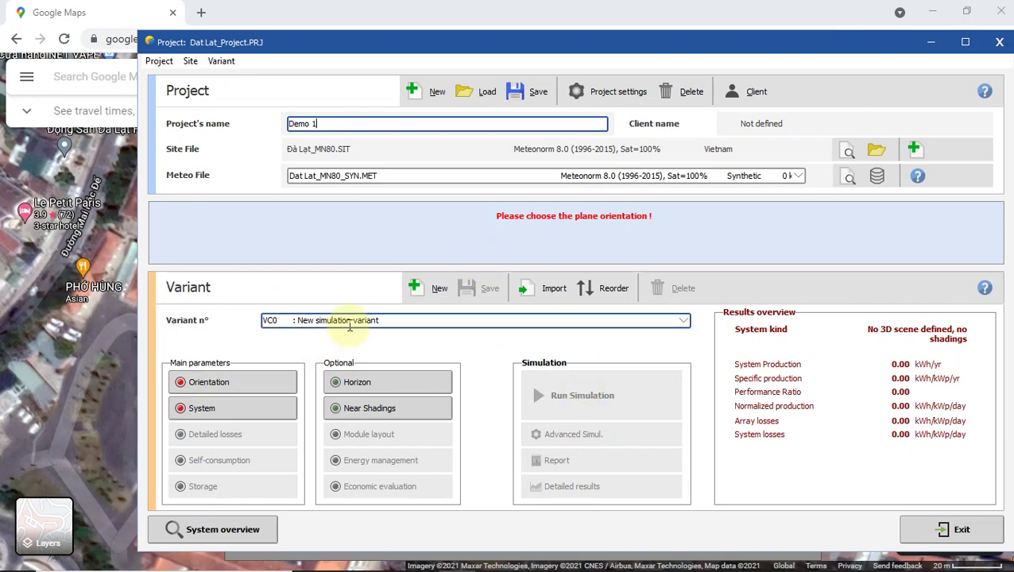
# Step: Set the variant's orientation field type to Several orientations and give orientation #1 an azimuth of 0.0°
pyautogui.click(236, 384)
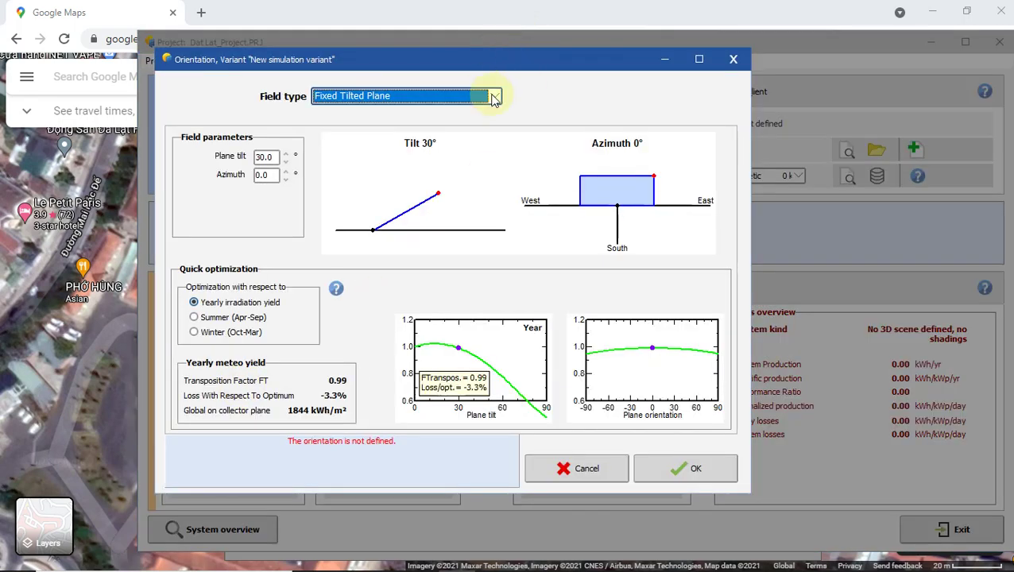
pyautogui.click(494, 96)
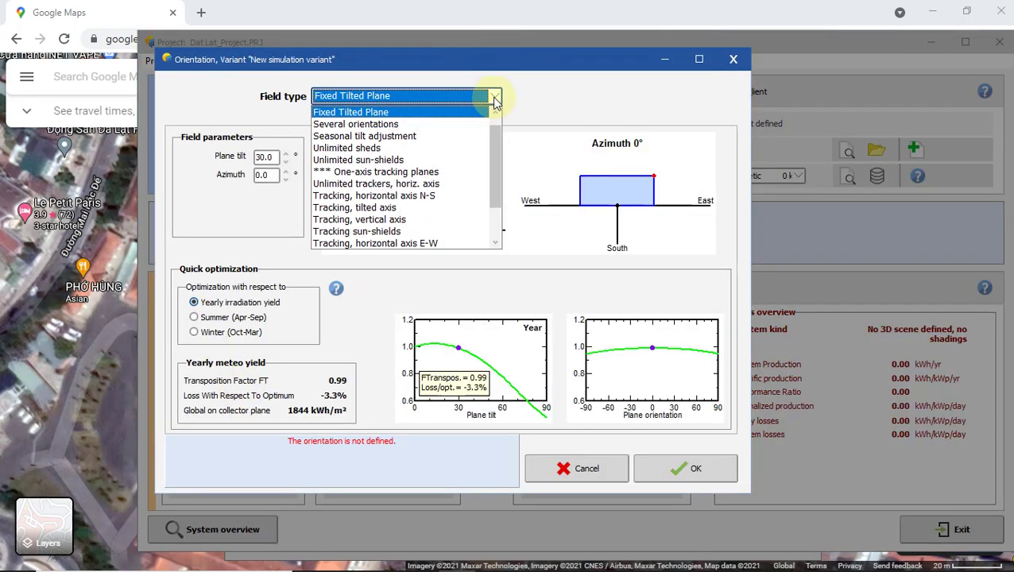
pyautogui.click(376, 124)
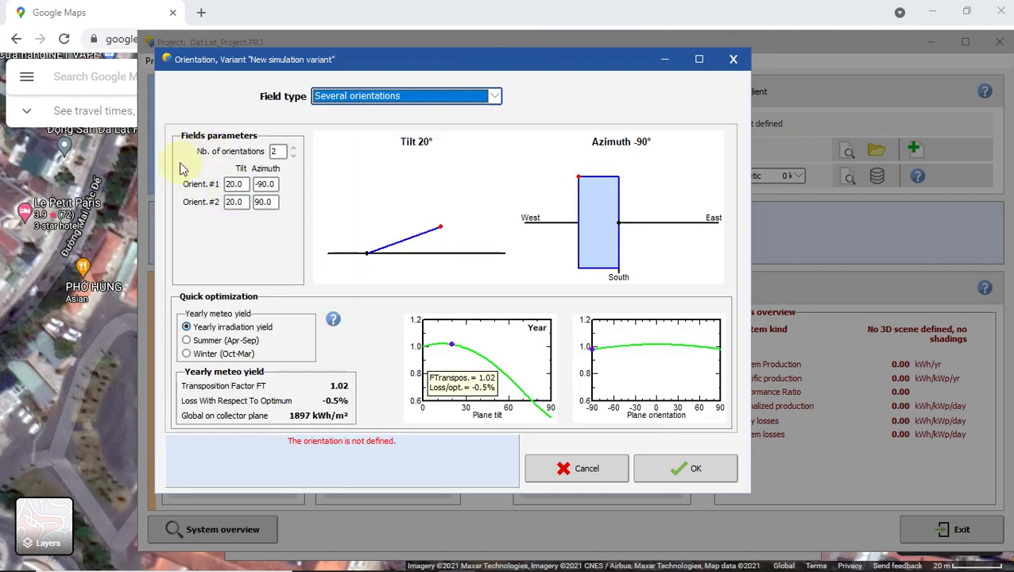
pyautogui.click(233, 184)
pyautogui.click(265, 183)
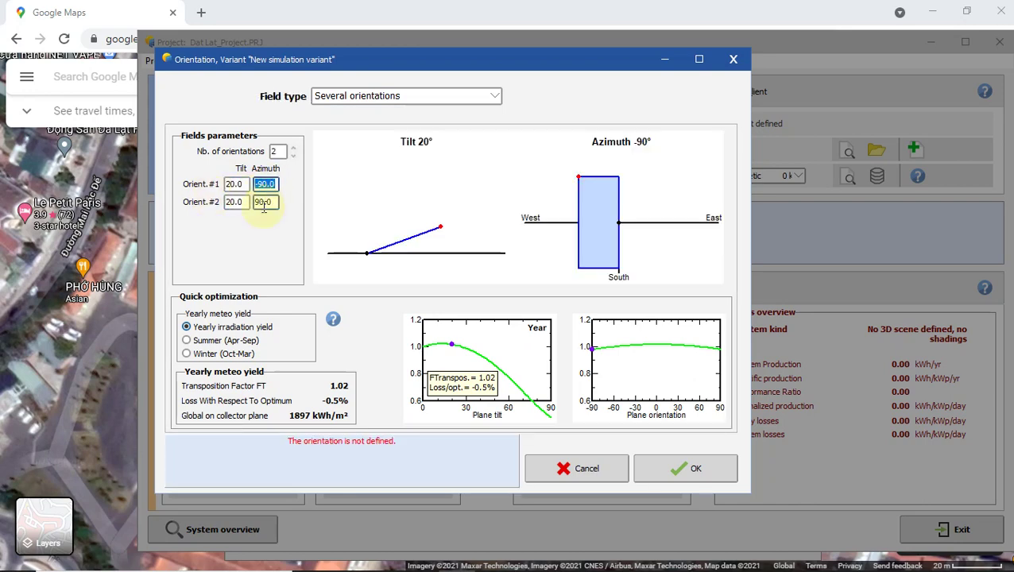
pyautogui.write('0')
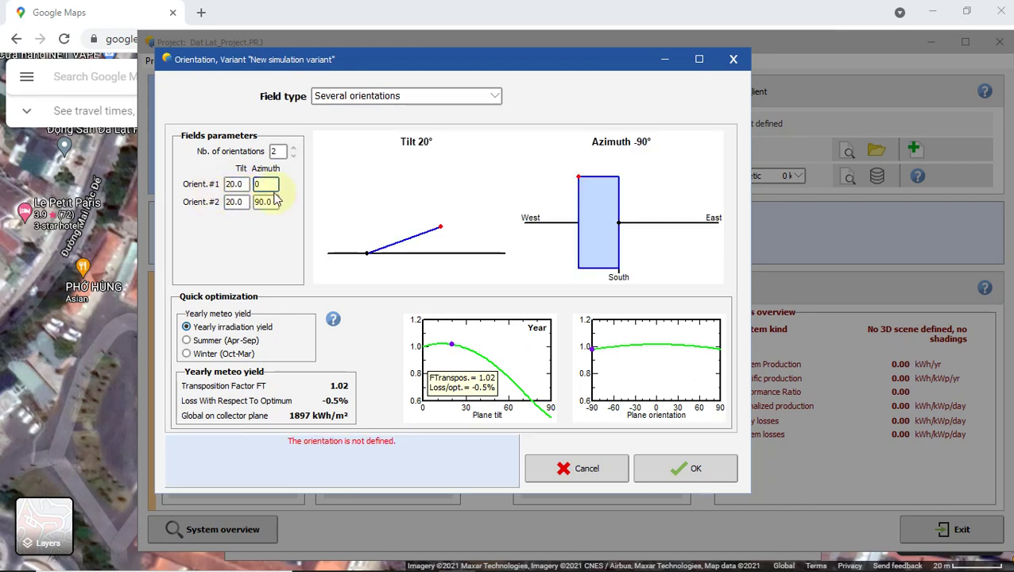
pyautogui.write('.0')
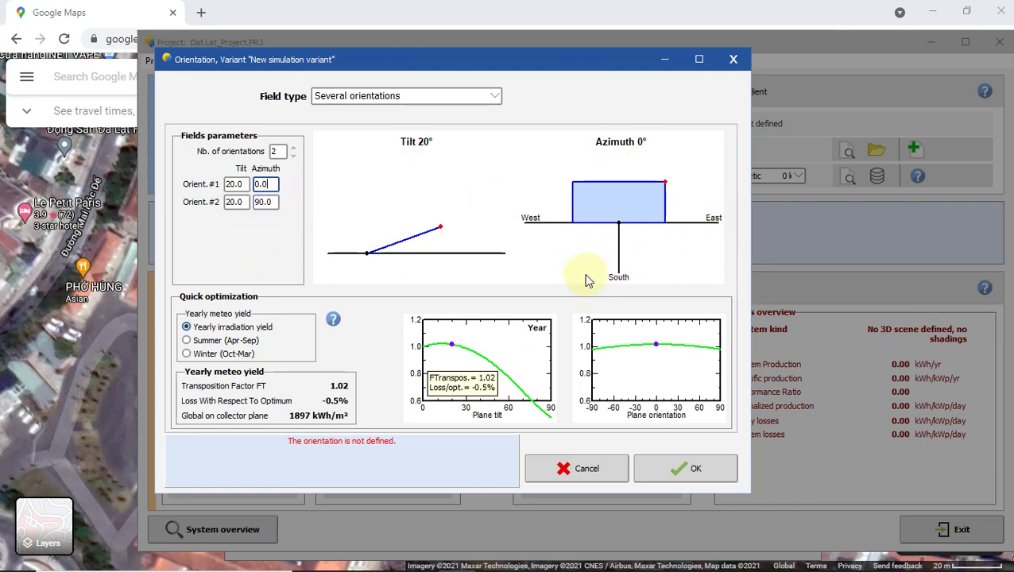
# Step: Compare with the roof on the satellite map, and set the azimuth of orientation #2 to 180.0°
pyautogui.click(427, 6)
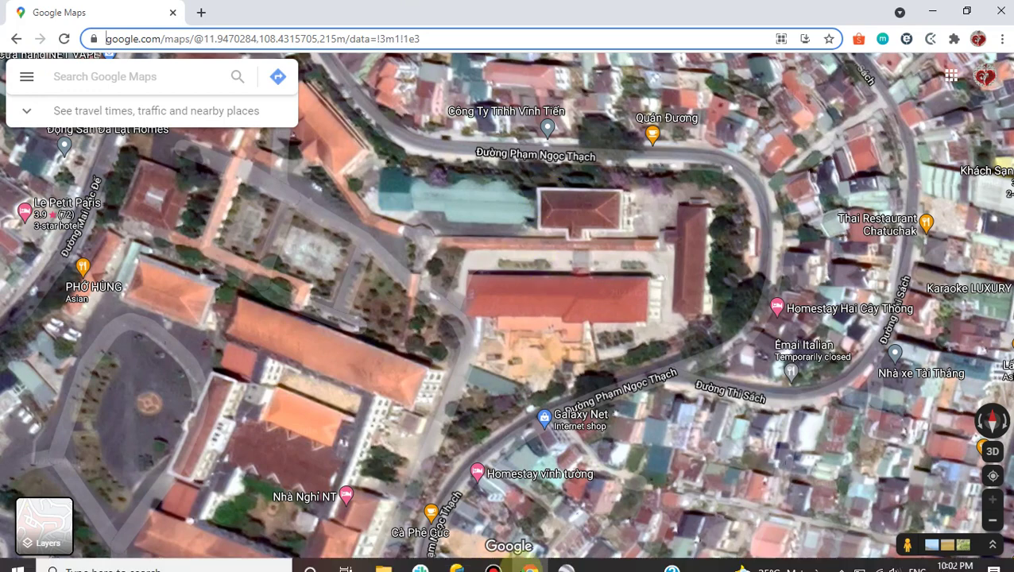
pyautogui.click(457, 557)
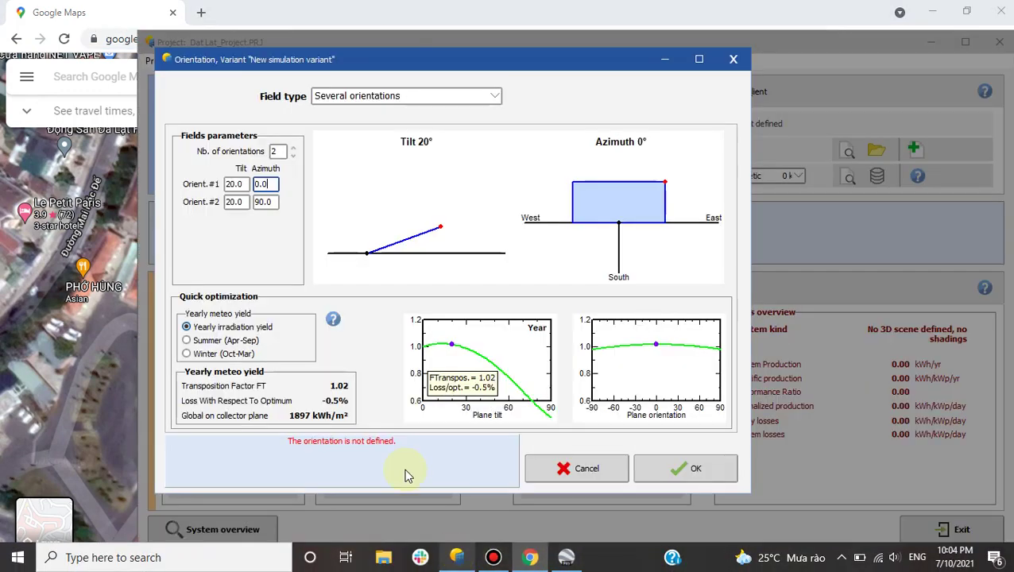
pyautogui.click(265, 202)
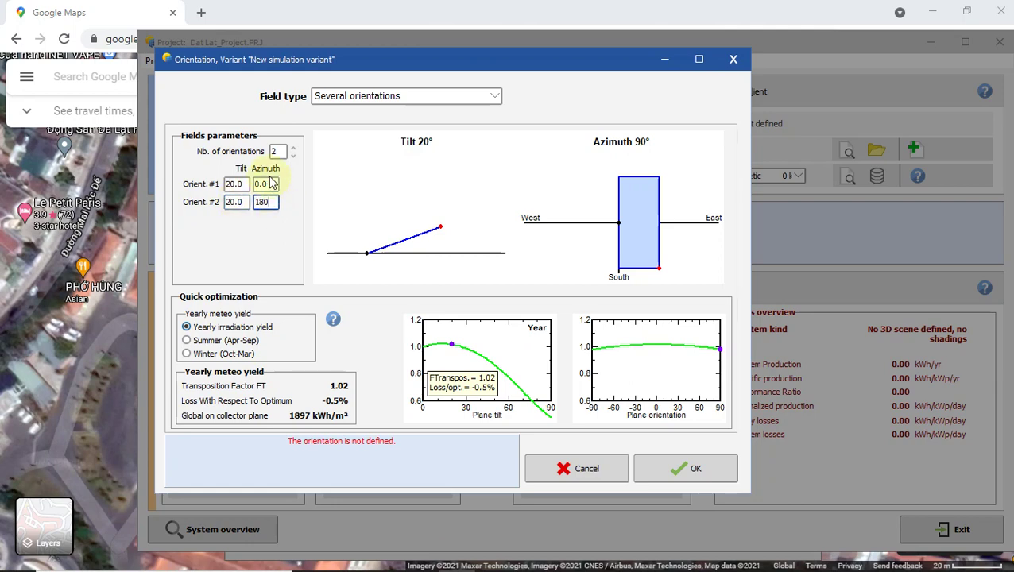
pyautogui.click(274, 202)
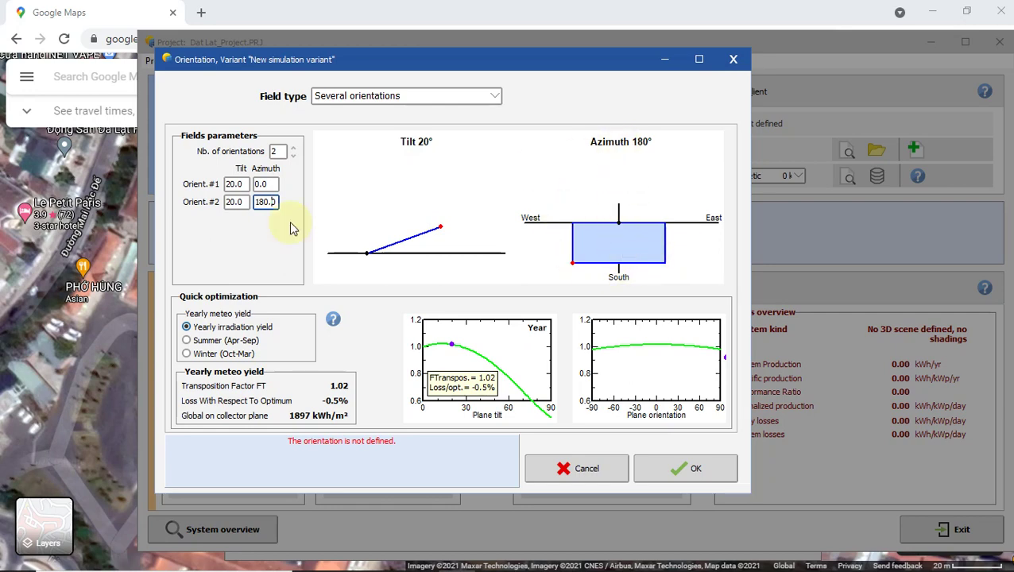
# Step: Check the azimuth of orientation #1 and the tilts of both orientations, and accept the orientation settings
pyautogui.click(270, 183)
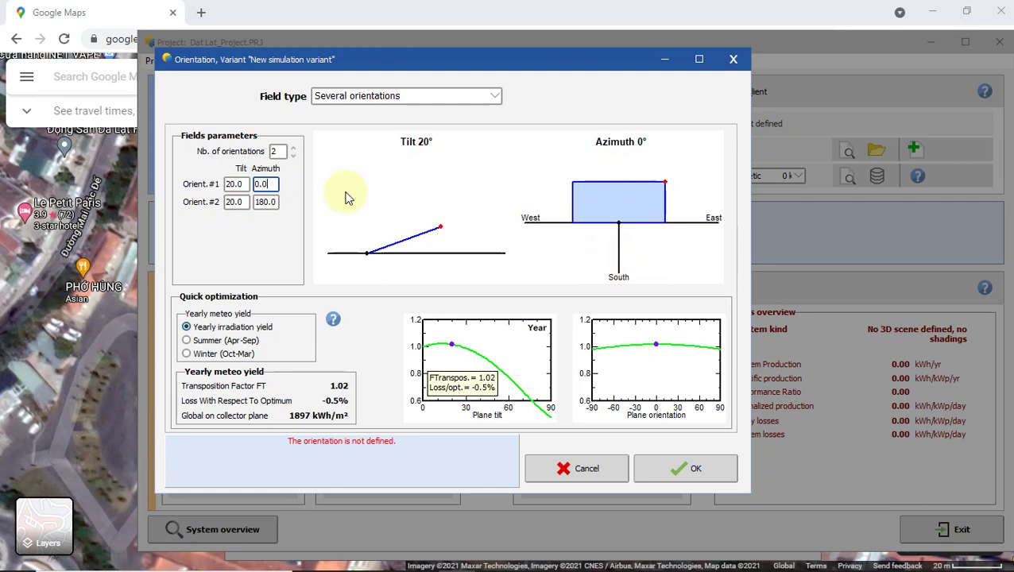
pyautogui.doubleClick(235, 184)
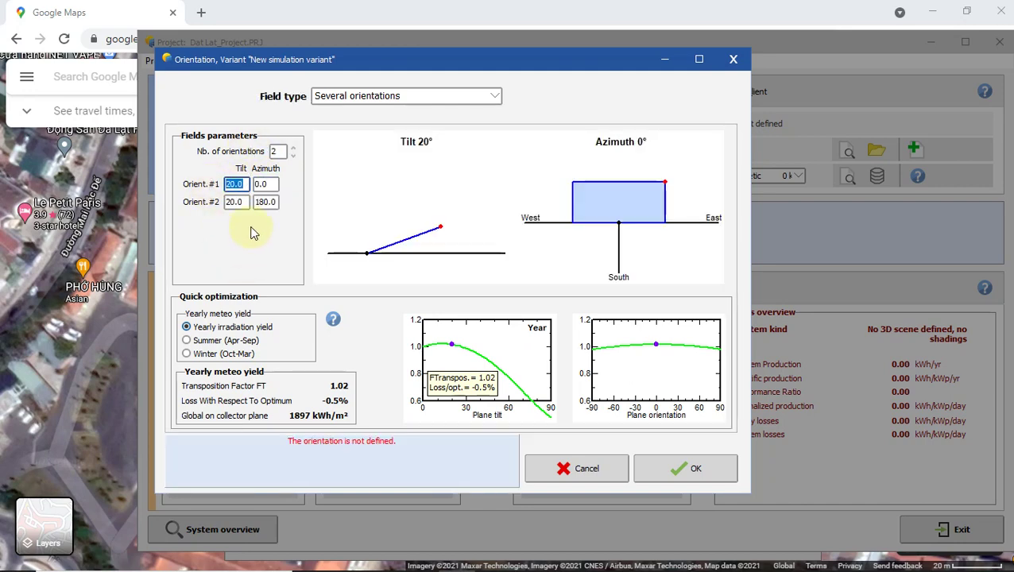
pyautogui.click(246, 183)
pyautogui.doubleClick(230, 201)
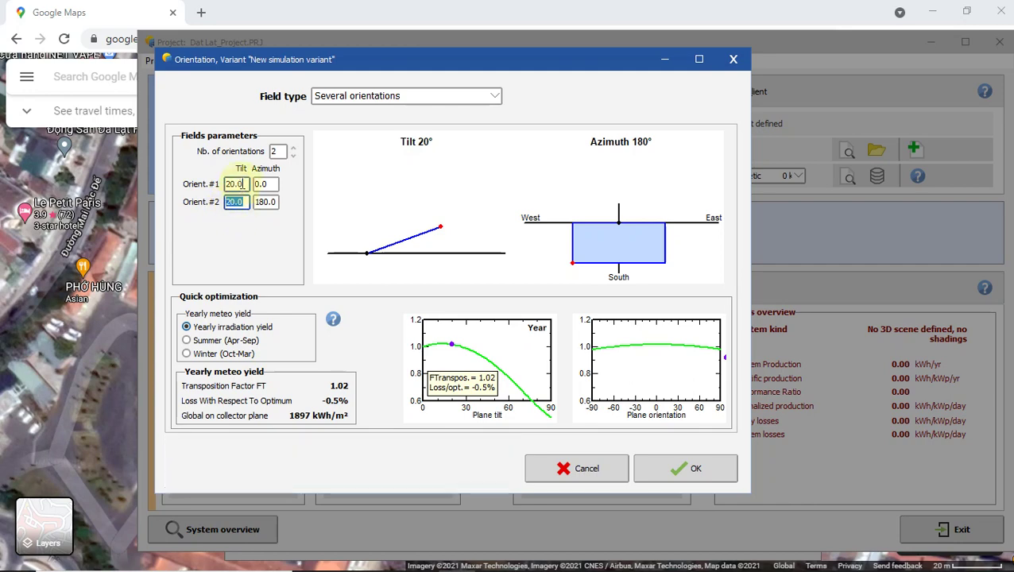
pyautogui.doubleClick(236, 184)
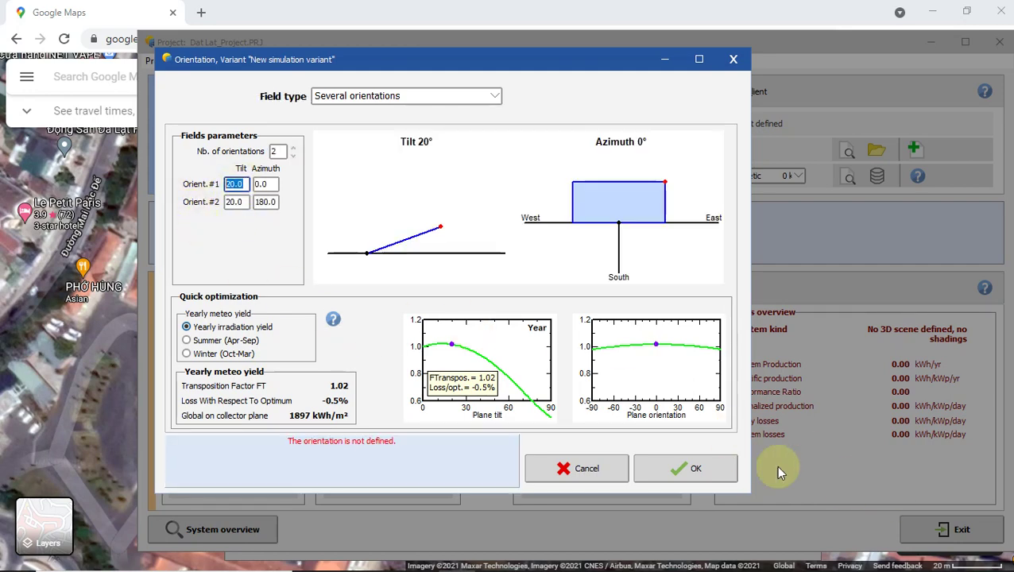
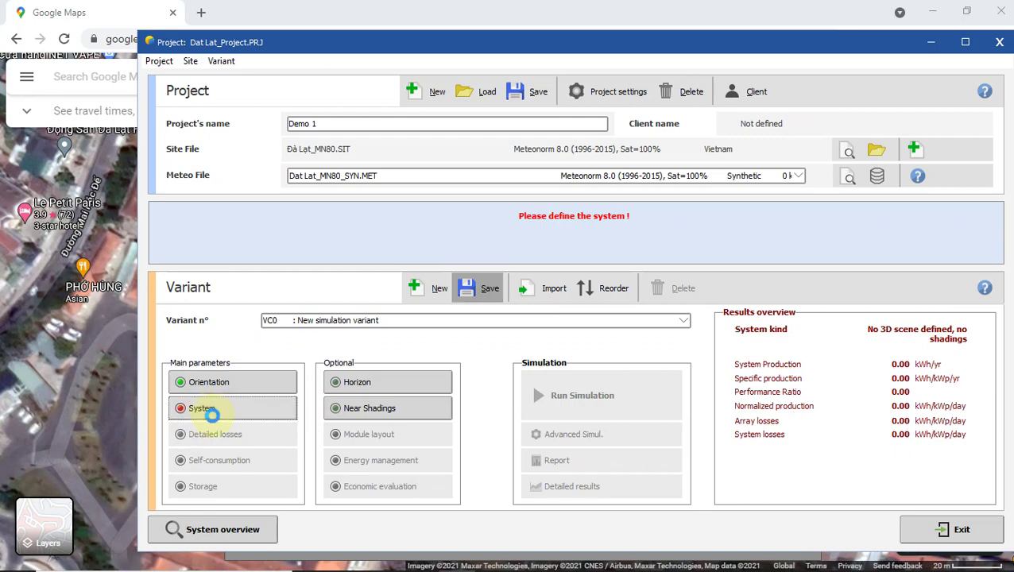
# Step: Open the variant's grid system definition and keep the PV Array sub-array assigned to Orientation #1
pyautogui.click(213, 416)
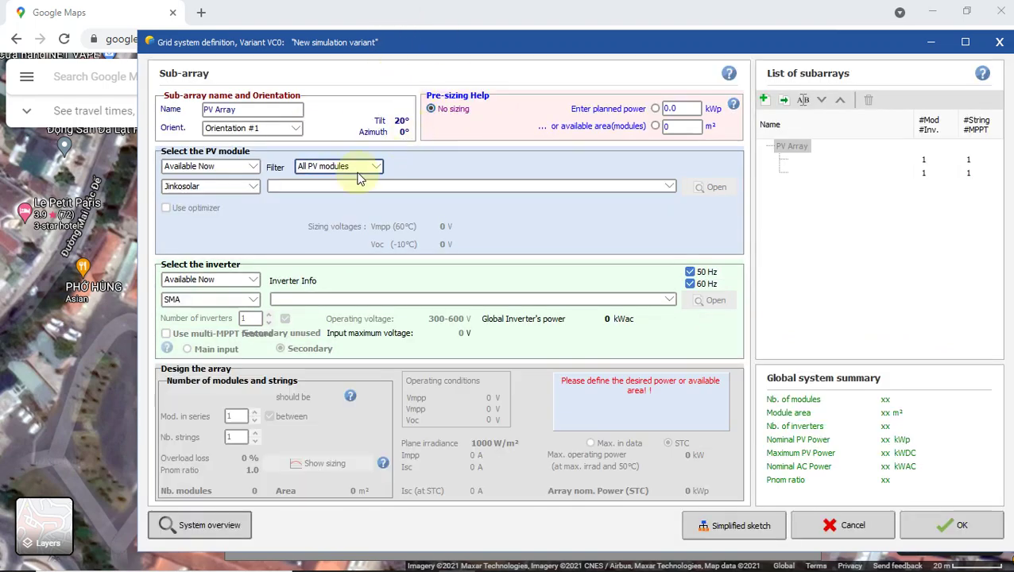
pyautogui.click(293, 131)
pyautogui.click(292, 131)
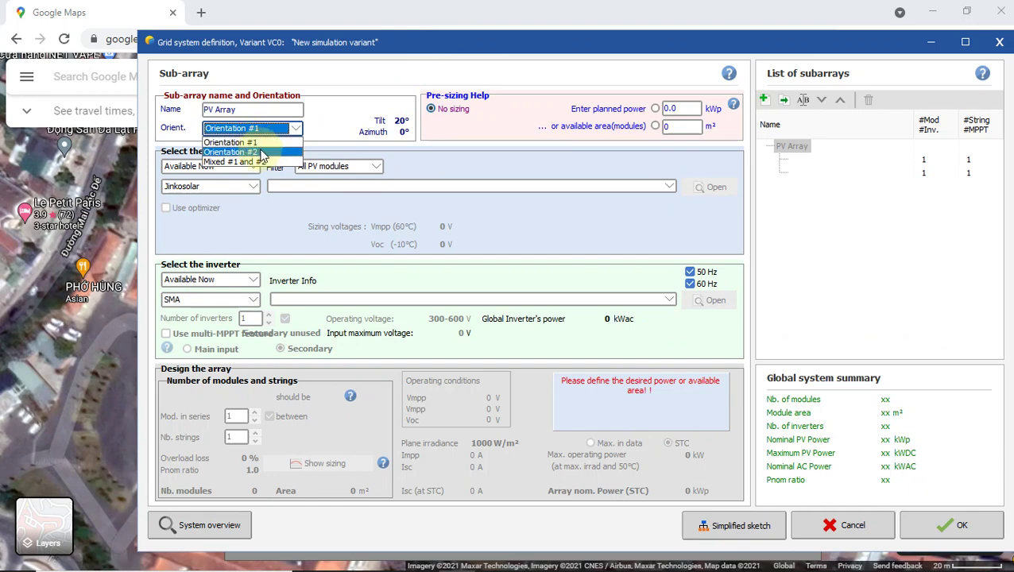
pyautogui.click(353, 113)
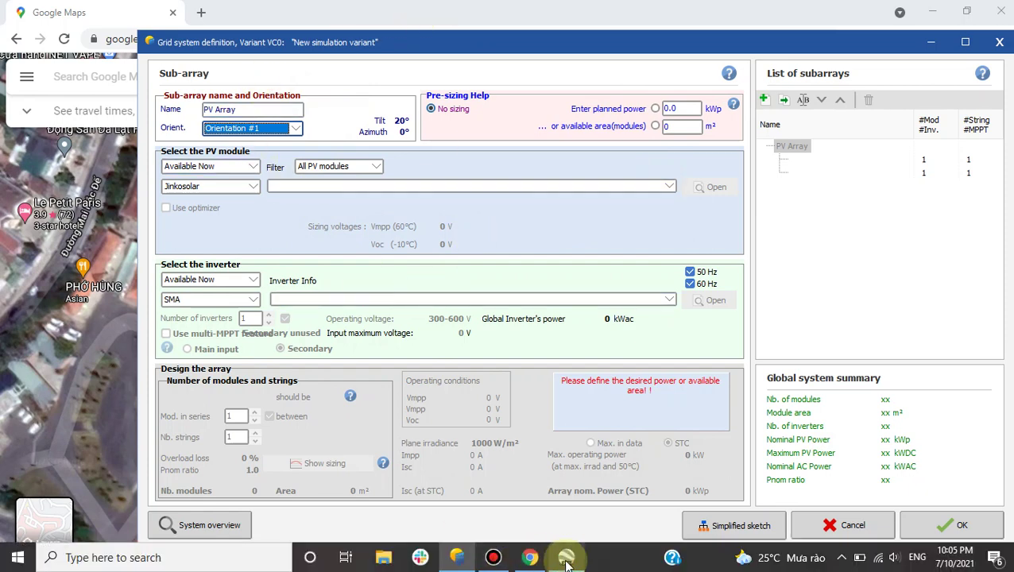
# Step: Switch to Google Earth Pro and measure the area of the red roof's southern slope, western part, with a four-corner ruler polygon
pyautogui.click(566, 559)
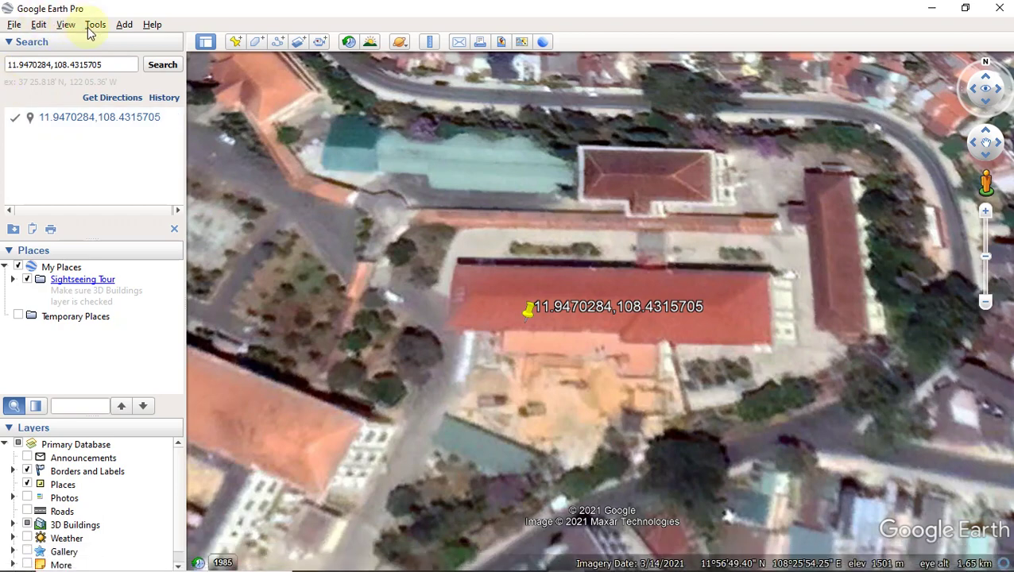
pyautogui.scroll(2, 567, 345)
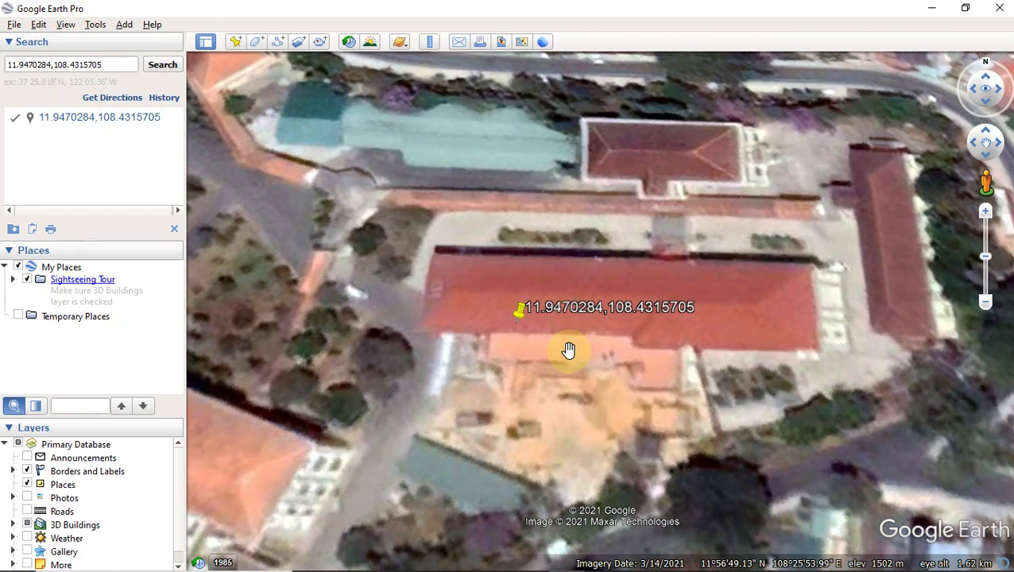
pyautogui.click(428, 47)
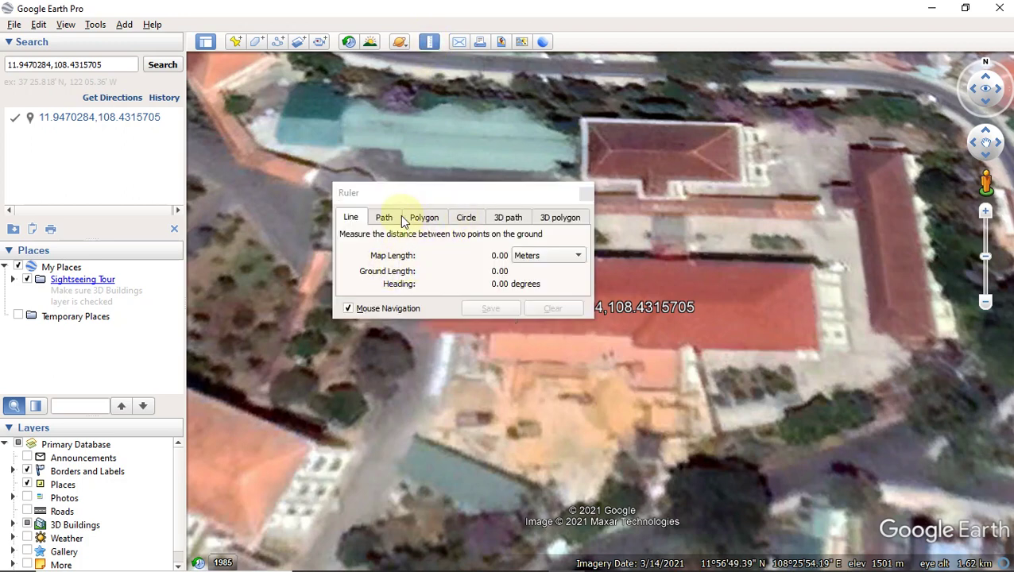
pyautogui.click(424, 223)
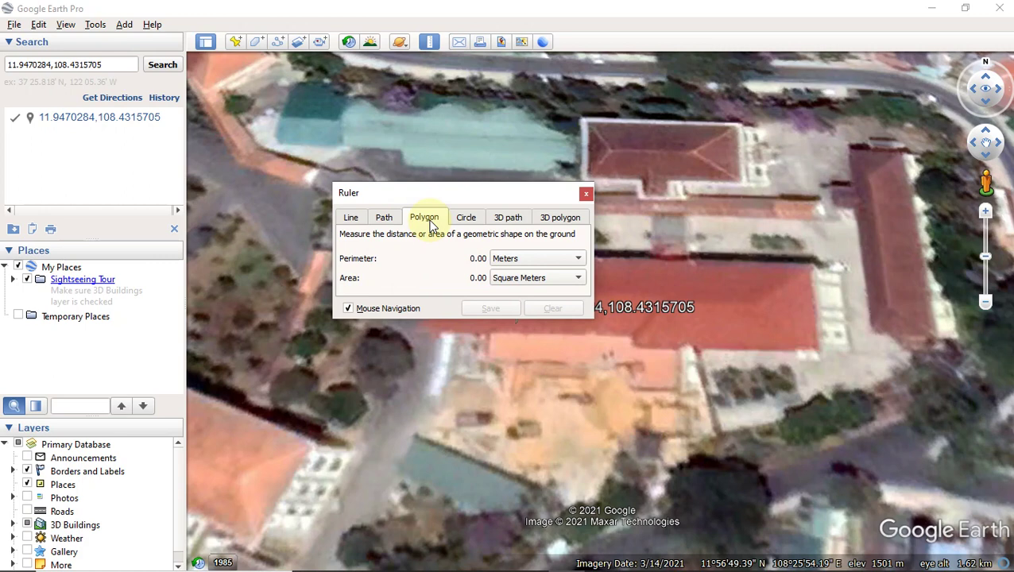
pyautogui.moveTo(459, 193); pyautogui.dragTo(452, 76)
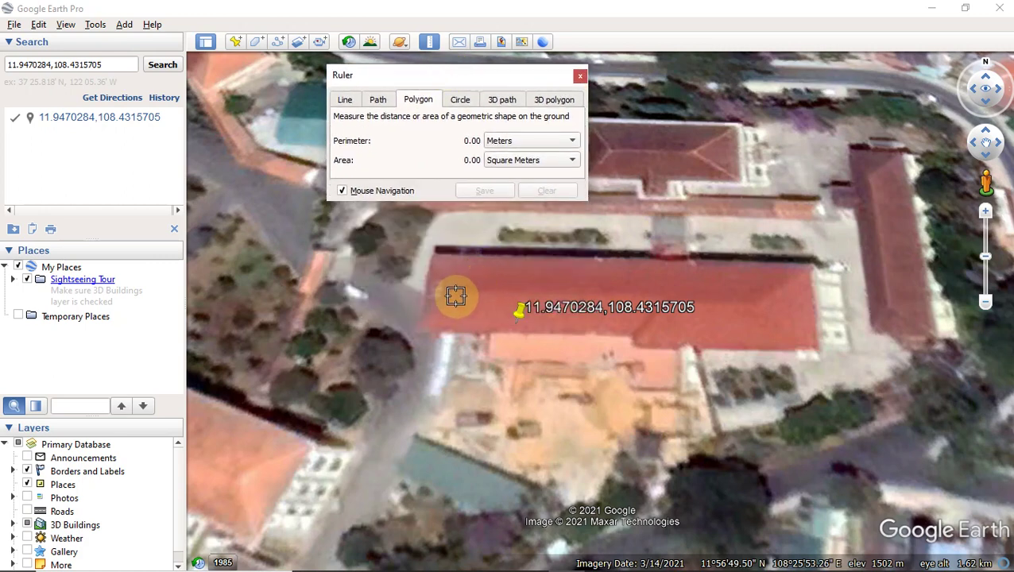
pyautogui.click(456, 295)
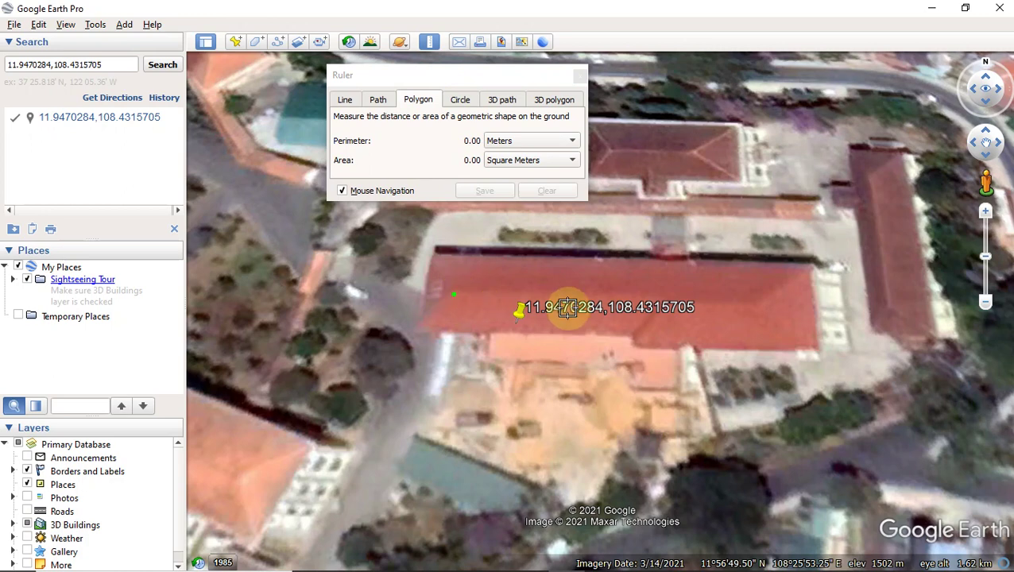
pyautogui.click(631, 298)
pyautogui.click(625, 333)
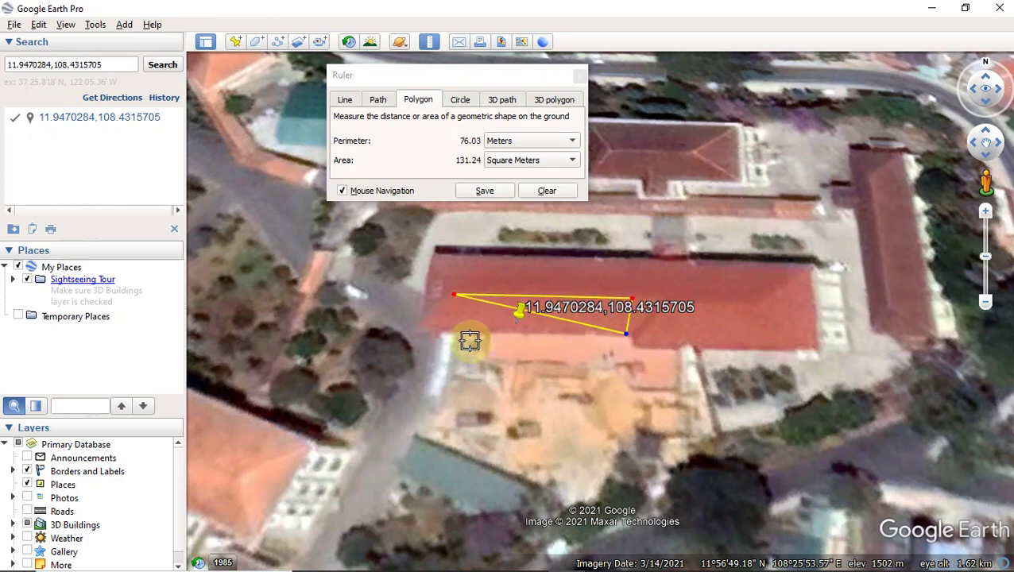
pyautogui.click(457, 334)
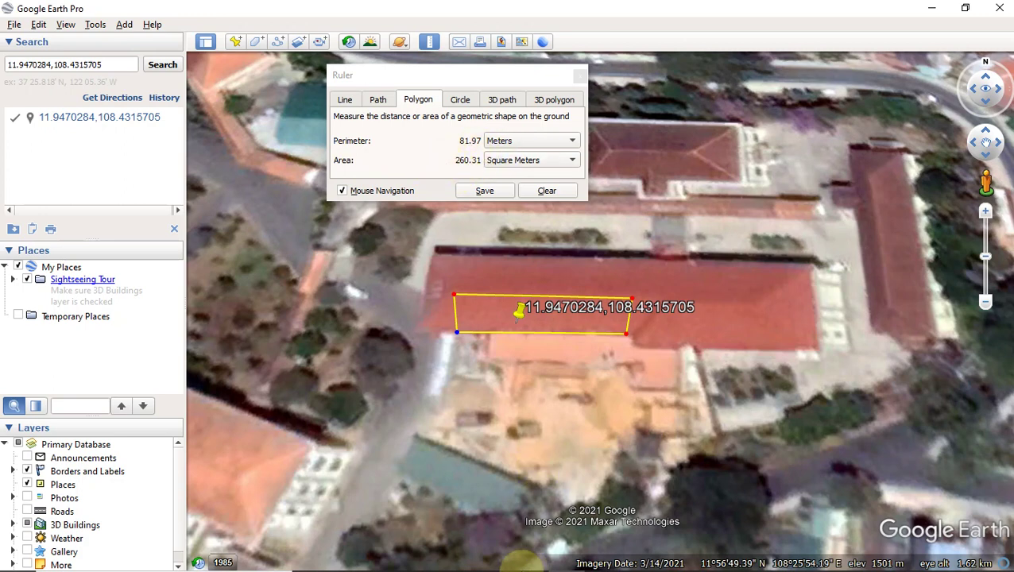
# Step: Switch back to PVsyst and pre-size the PV Array by an available module area of 260 m²
pyautogui.moveTo(508, 565)
pyautogui.moveTo(460, 562)
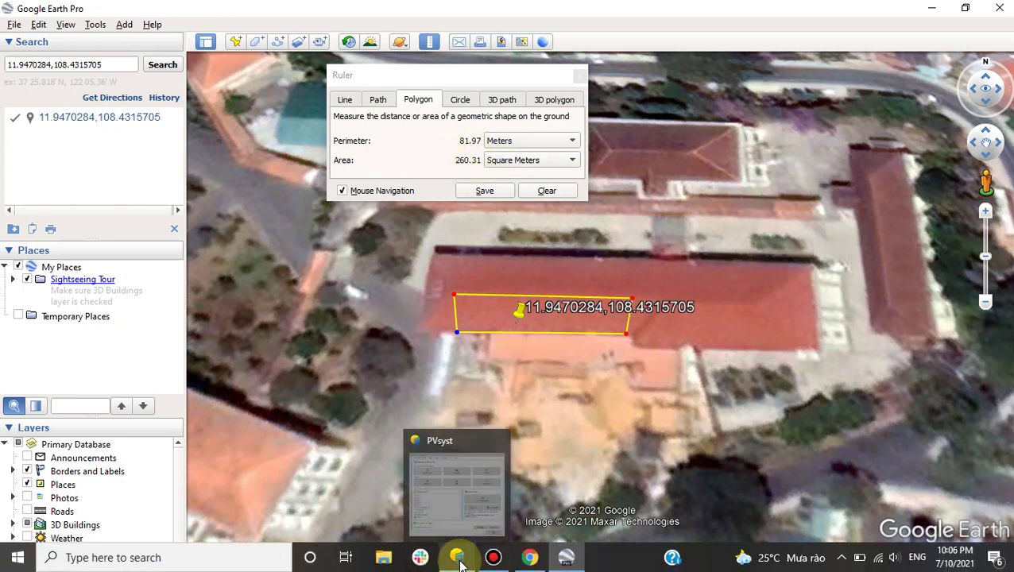
pyautogui.click(461, 562)
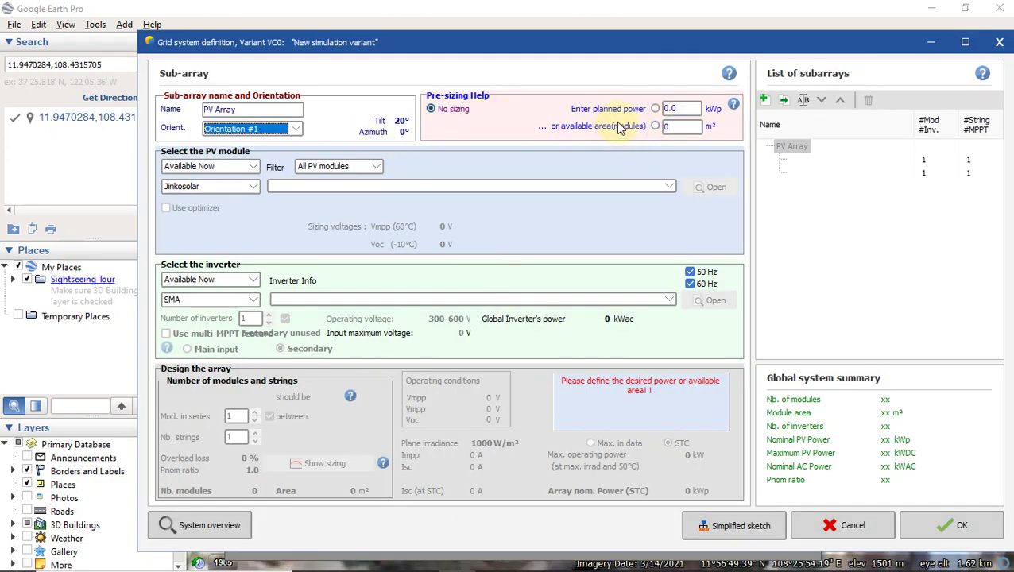
pyautogui.click(666, 128)
pyautogui.doubleClick(672, 128)
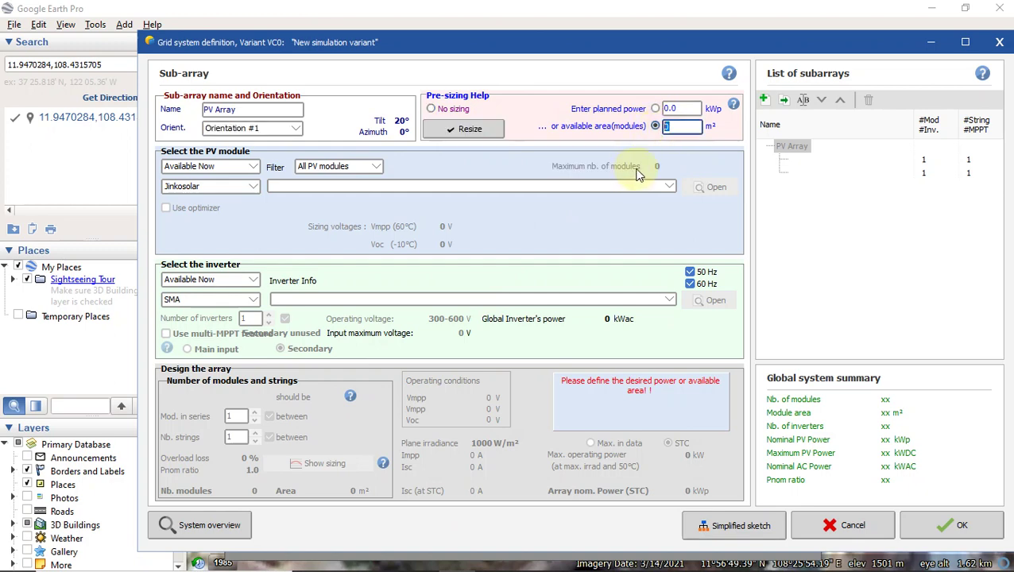
pyautogui.write('260')
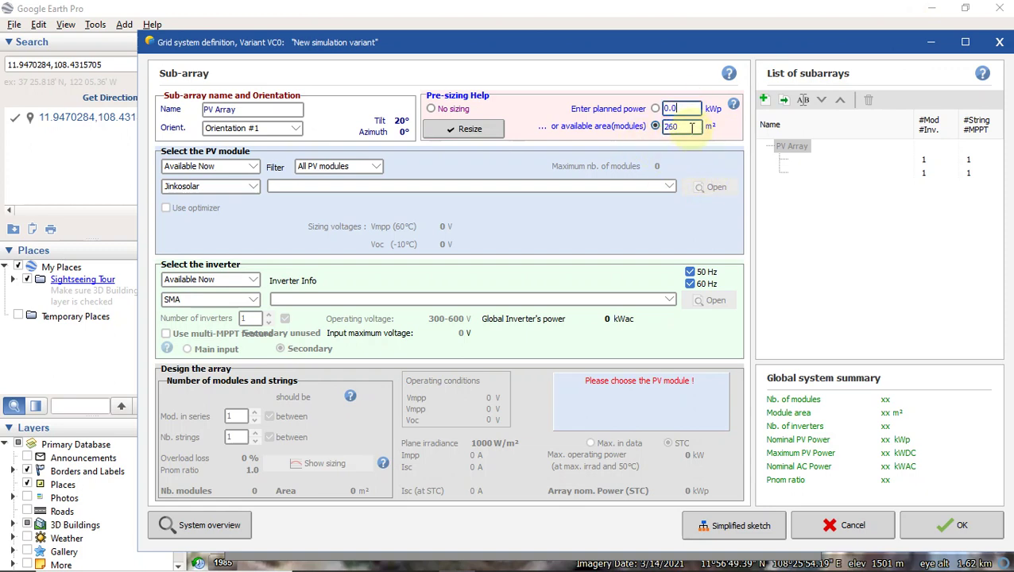
pyautogui.click(675, 127)
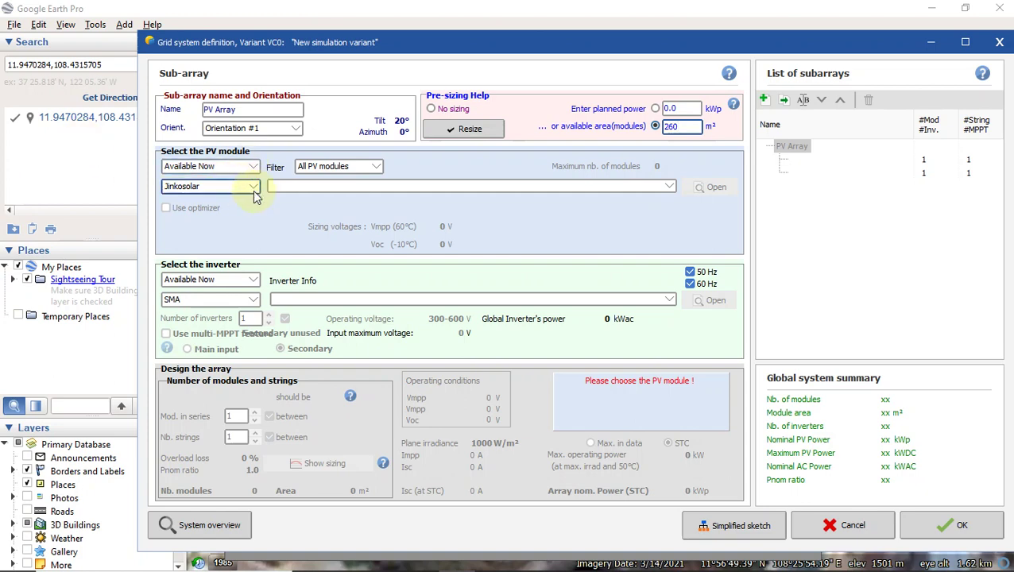
# Step: Choose the Jinkosolar 330 Wp 28V Si-mono JKM330M-60-V as the sub-array's PV module
pyautogui.click(460, 186)
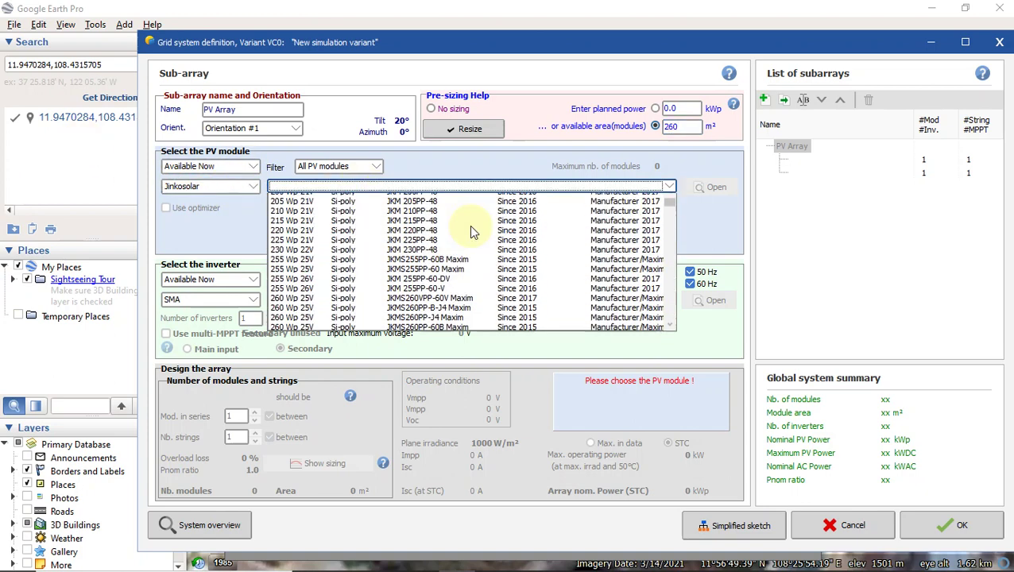
pyautogui.scroll(-15, 539, 287)
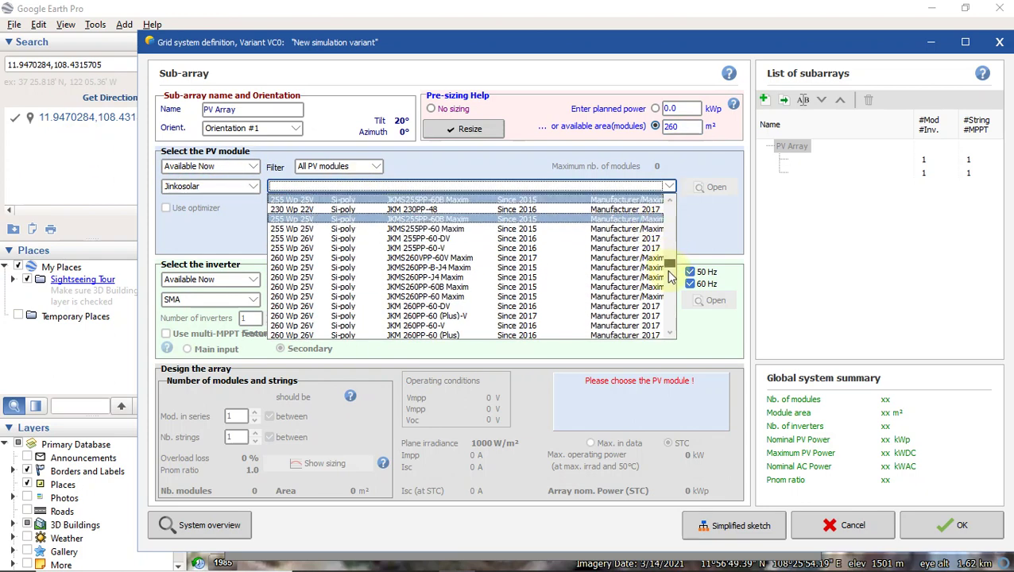
pyautogui.scroll(-2, 305, 316)
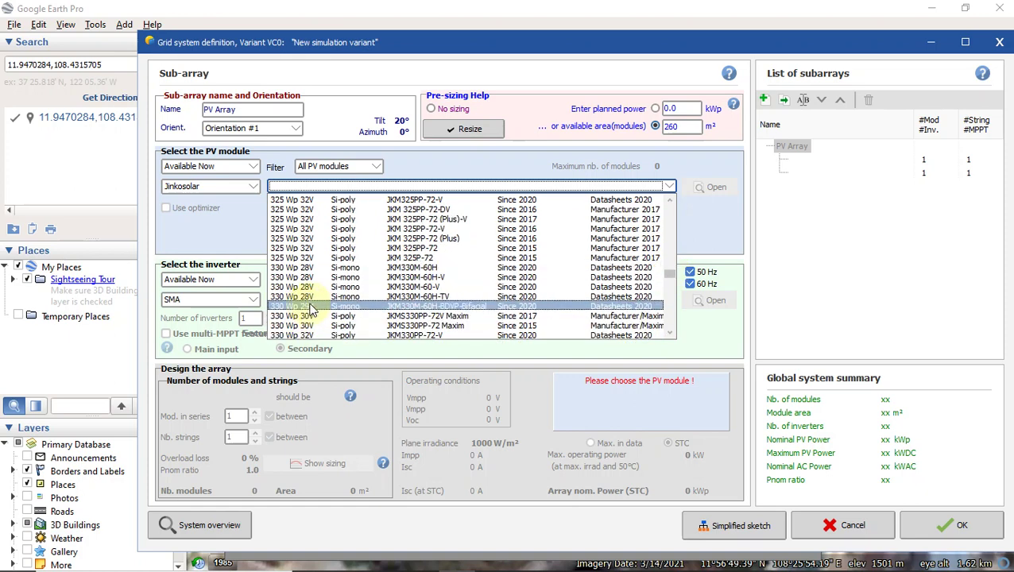
pyautogui.click(376, 288)
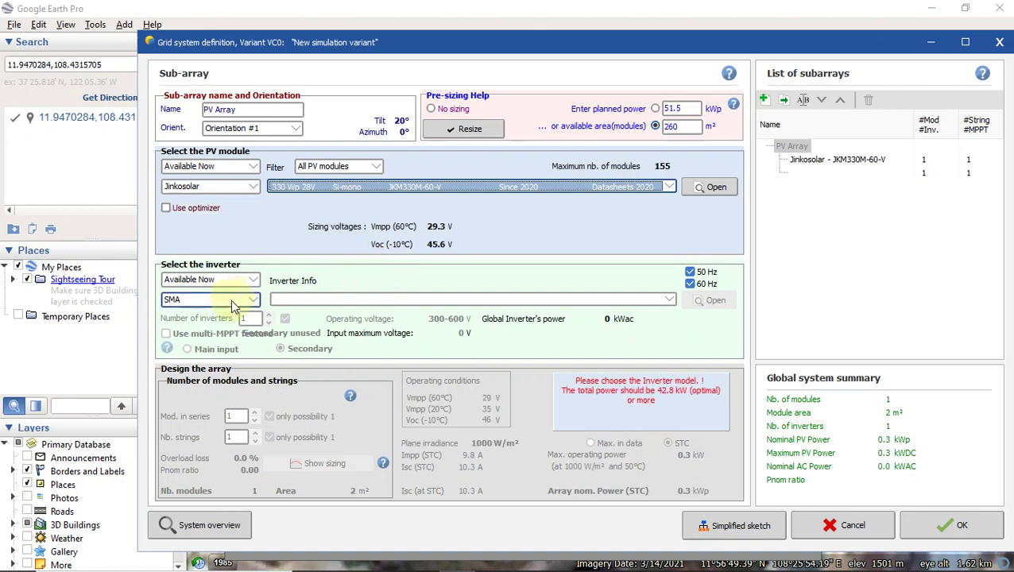
# Step: Check the planned power and choose the SMA 50 kW STP 50-40 - CORE1 as the sub-array's inverter
pyautogui.click(334, 298)
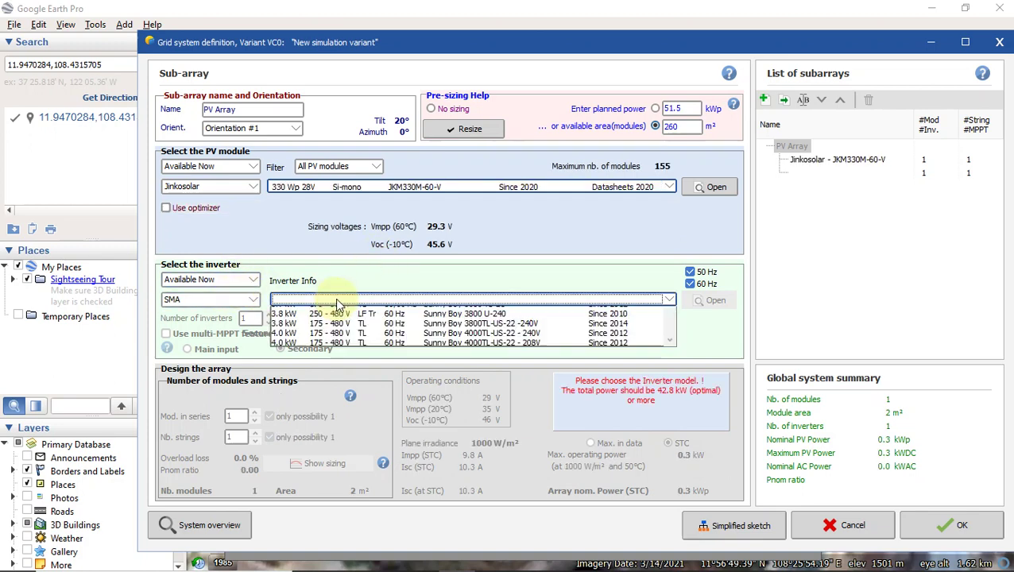
pyautogui.click(515, 273)
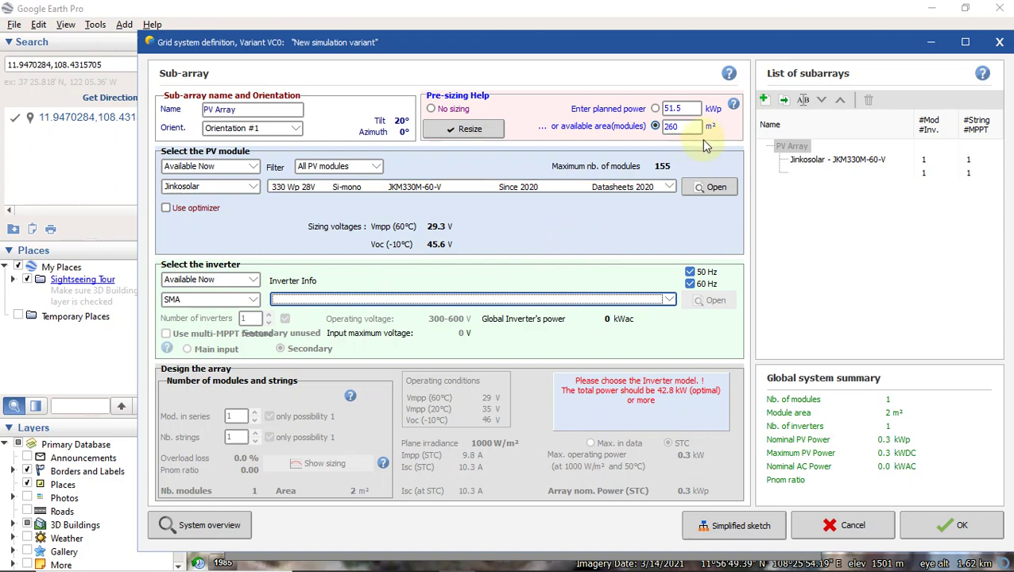
pyautogui.doubleClick(674, 108)
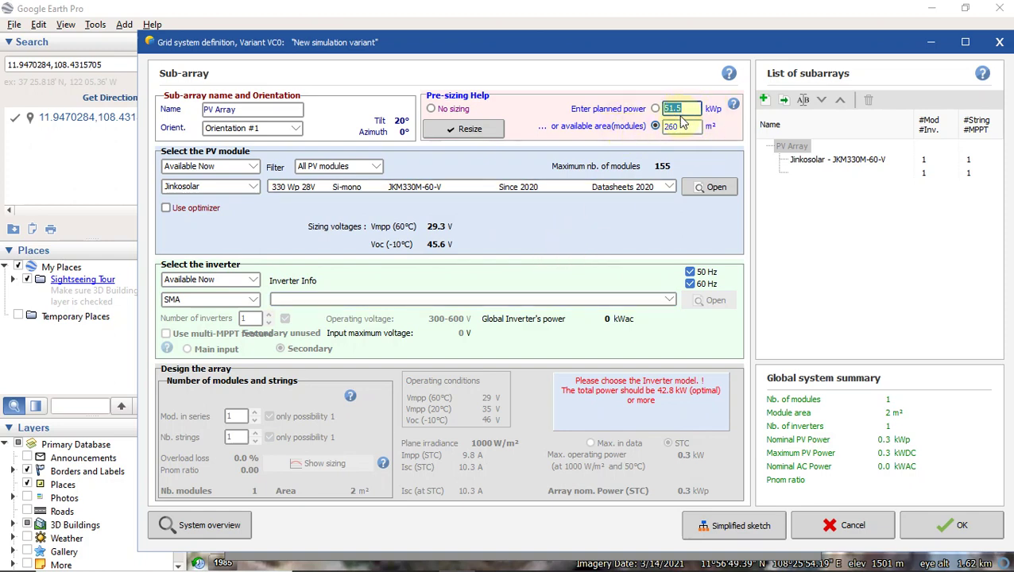
pyautogui.click(612, 300)
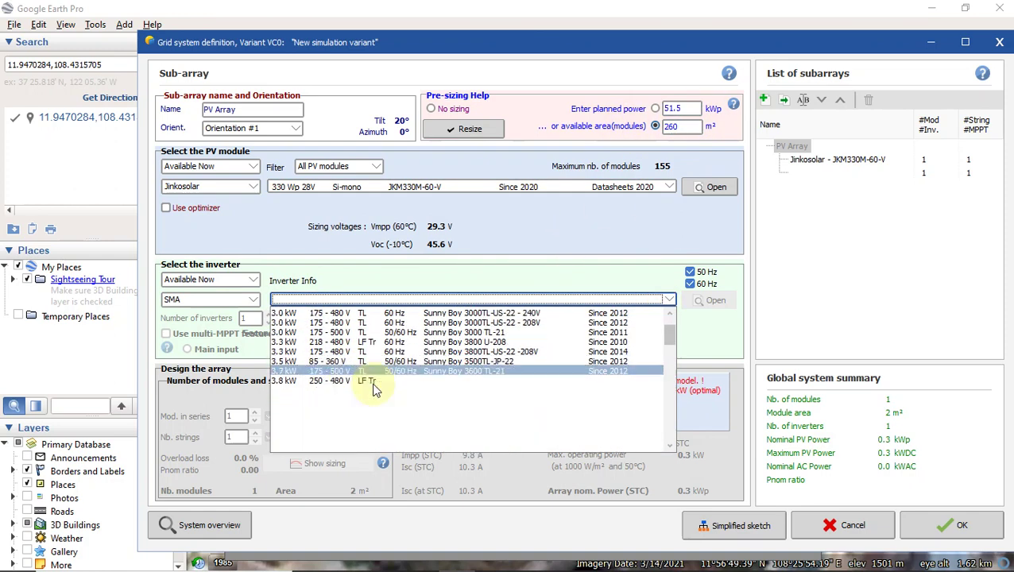
pyautogui.moveTo(669, 335); pyautogui.dragTo(672, 414)
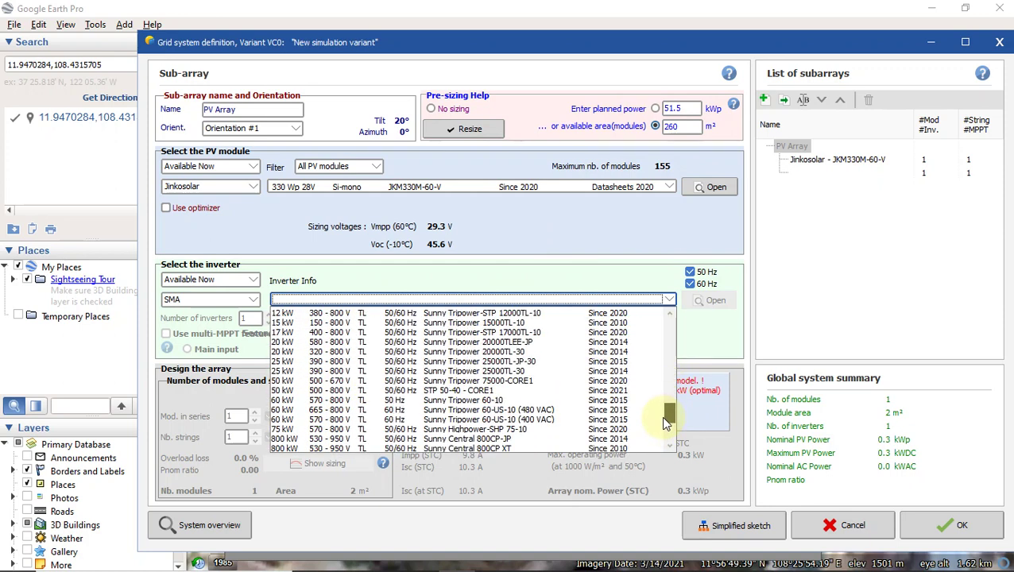
pyautogui.click(397, 391)
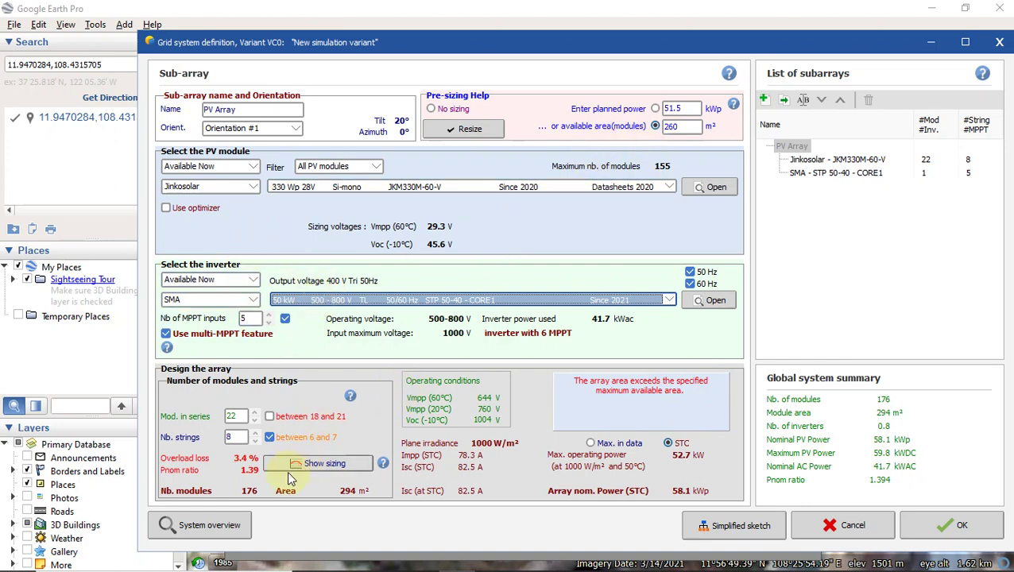
# Step: Try 7 strings for the PV Array sub-array and reduce it to 6 strings
pyautogui.doubleClick(235, 437)
pyautogui.write('7')
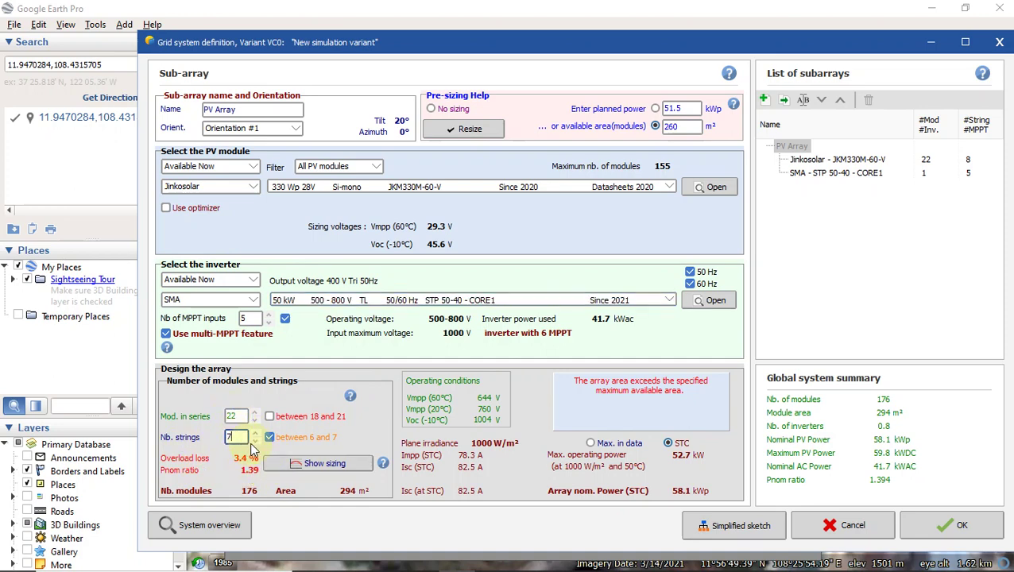
pyautogui.click(237, 417)
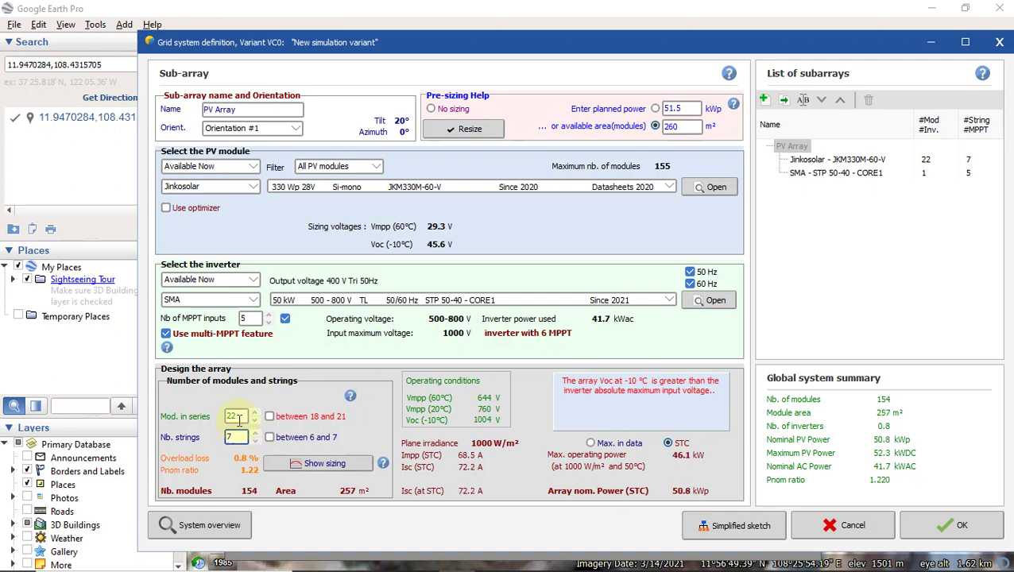
pyautogui.click(233, 437)
pyautogui.write('6')
pyautogui.press('Tab')
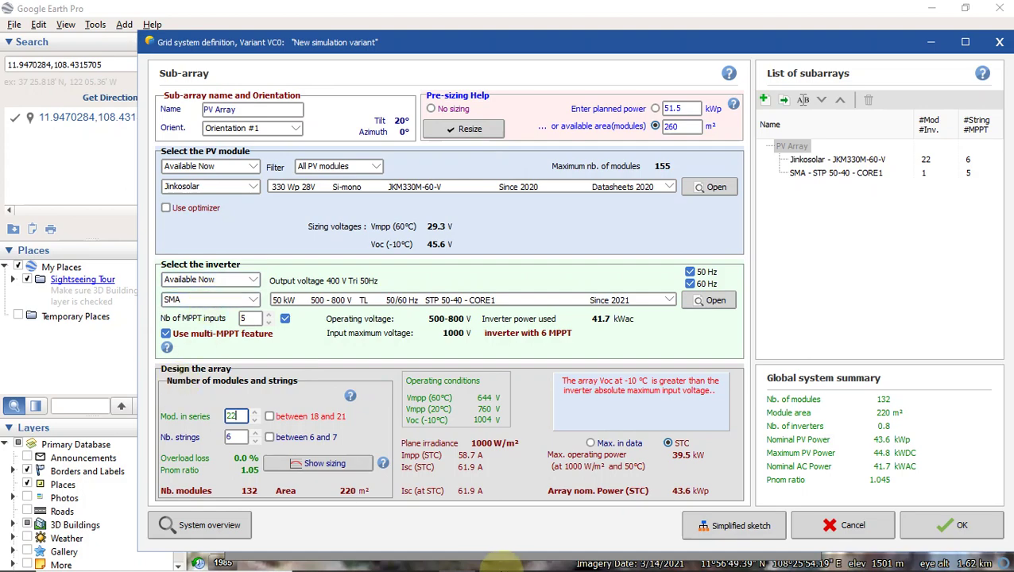
pyautogui.moveTo(524, 565)
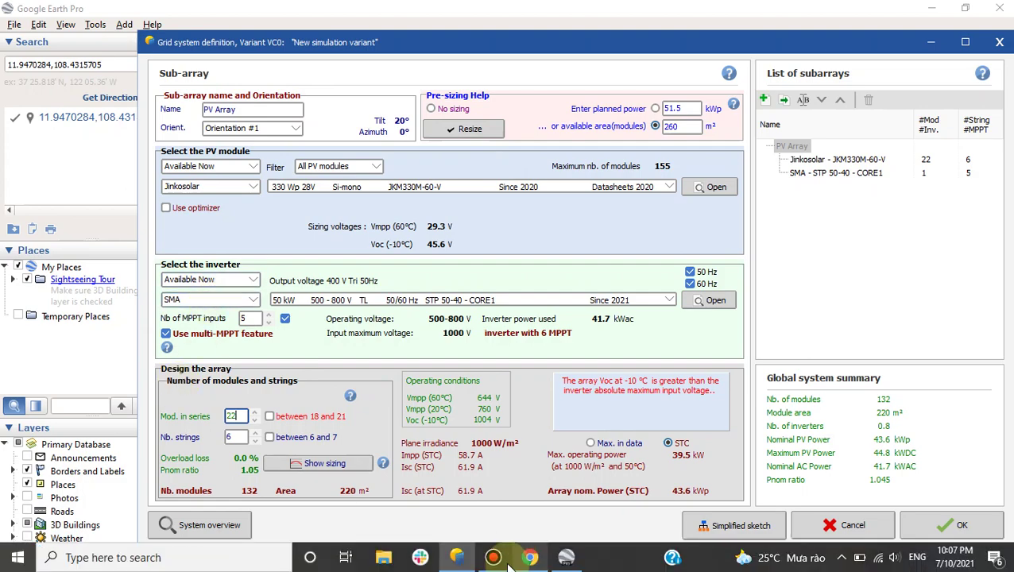
pyautogui.click(566, 560)
pyautogui.click(566, 560)
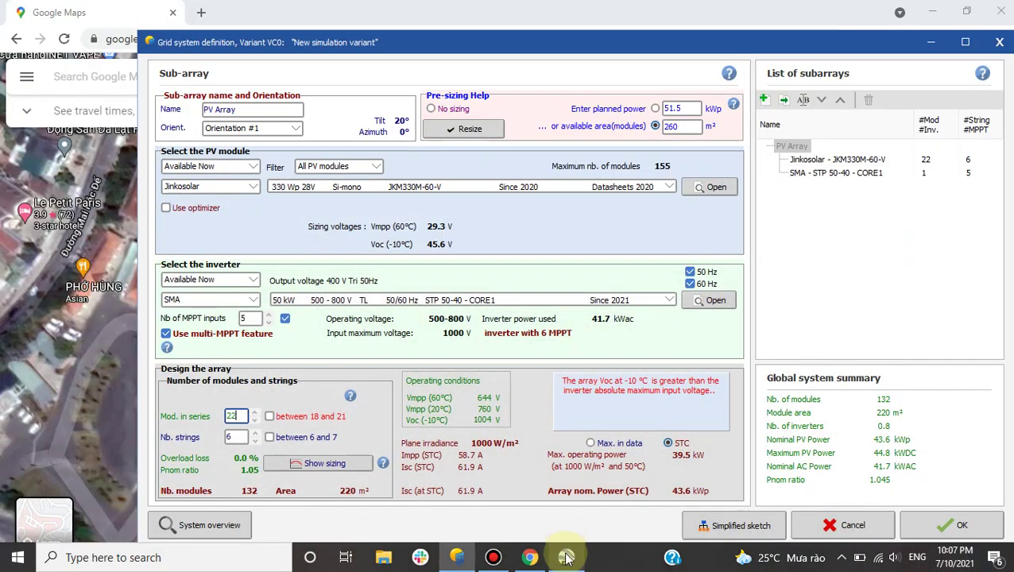
pyautogui.click(294, 128)
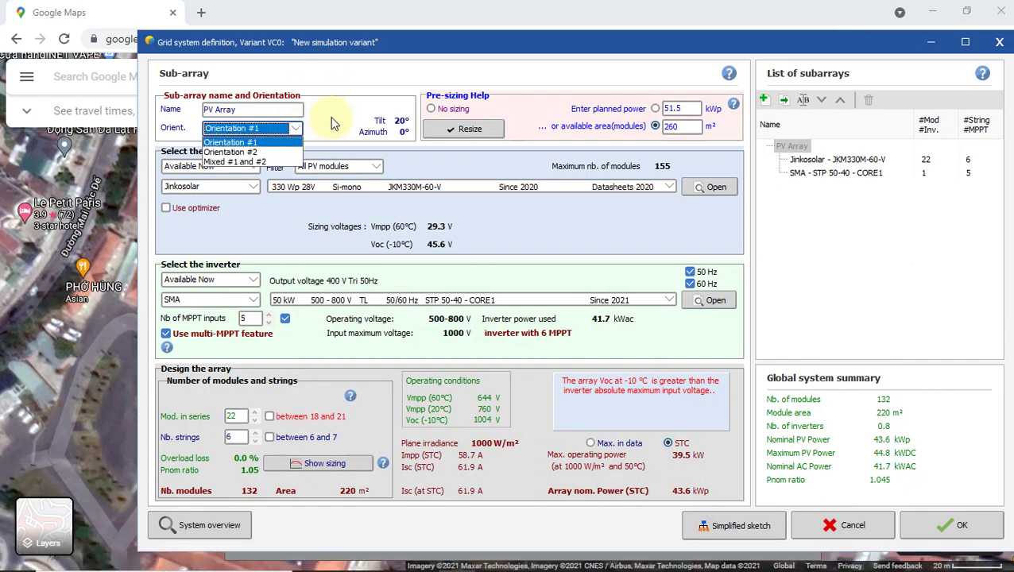
pyautogui.click(334, 126)
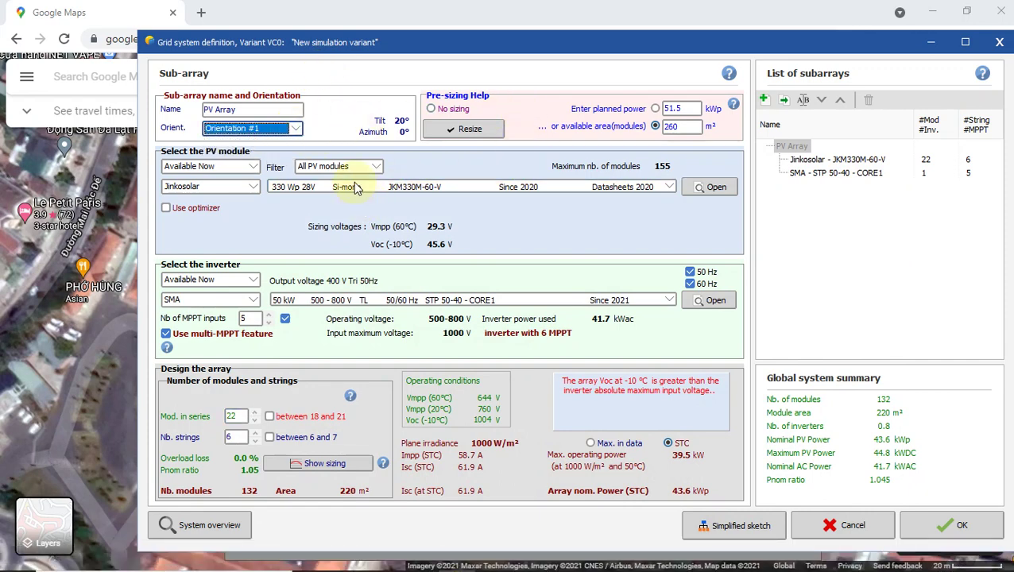
pyautogui.click(295, 128)
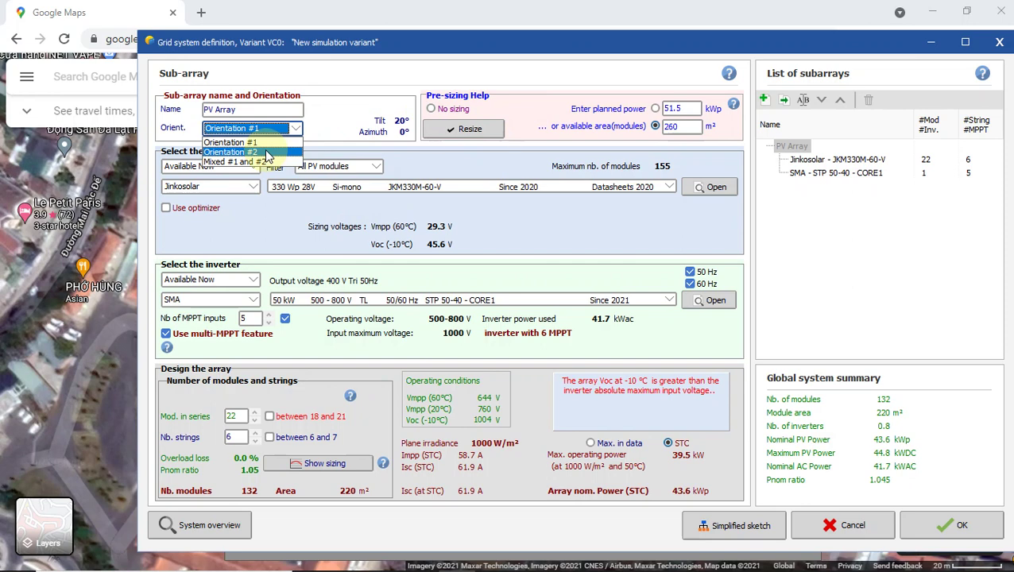
pyautogui.click(330, 114)
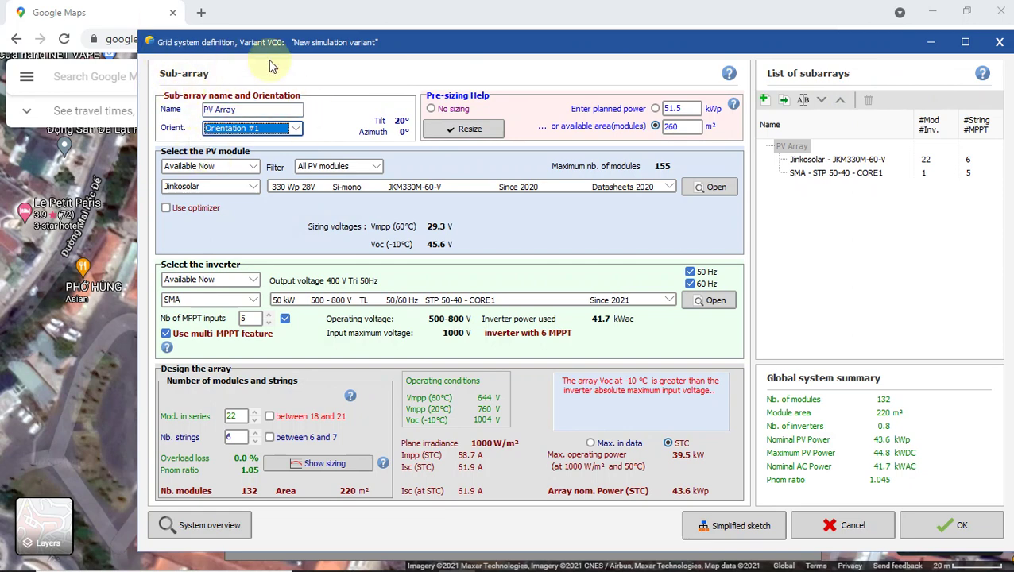
# Step: Add a second sub-array to the system and assign Orientation #2 to it
pyautogui.click(763, 98)
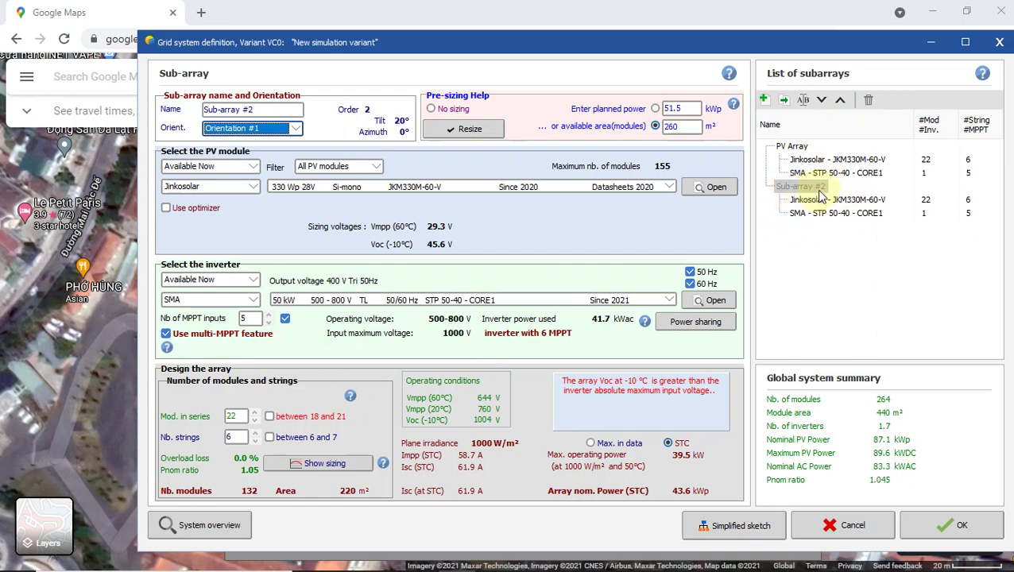
pyautogui.click(290, 128)
pyautogui.click(247, 153)
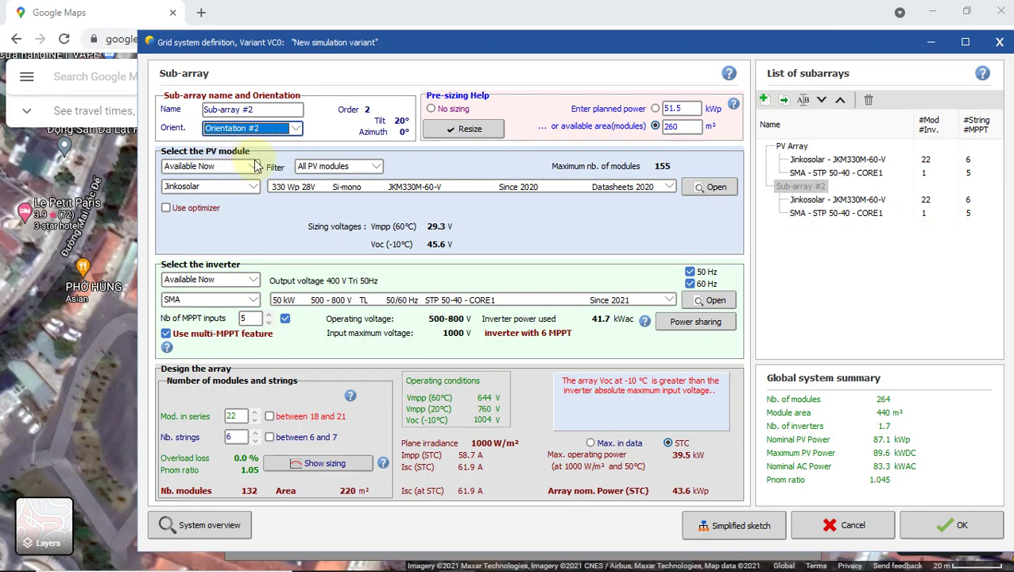
# Step: Switch to Google Earth Pro, clear the old ruler polygon and measure the red roof's northern slope with a new four-corner polygon
pyautogui.hotkey('alt', 'Tab')
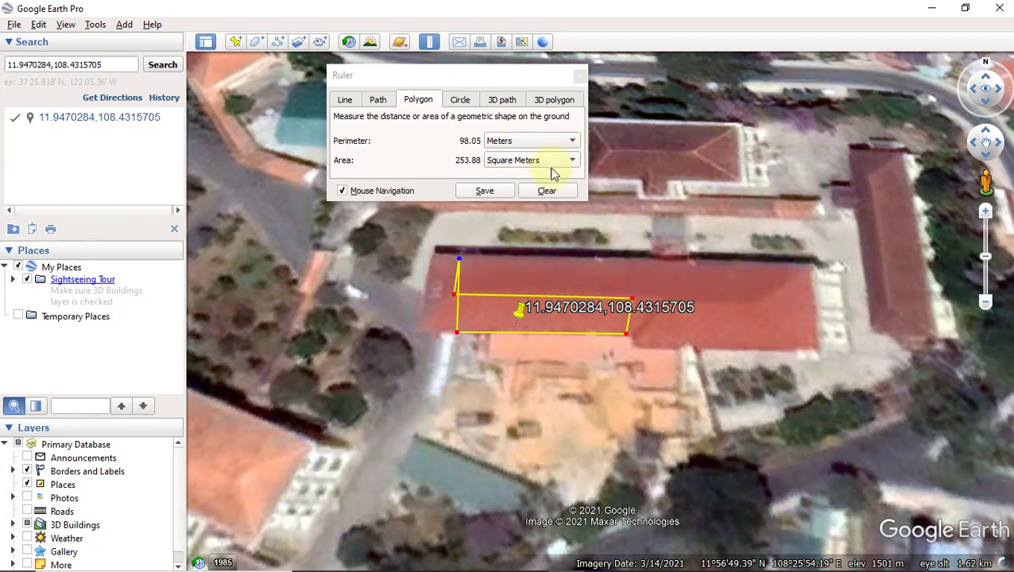
pyautogui.click(548, 191)
pyautogui.click(463, 284)
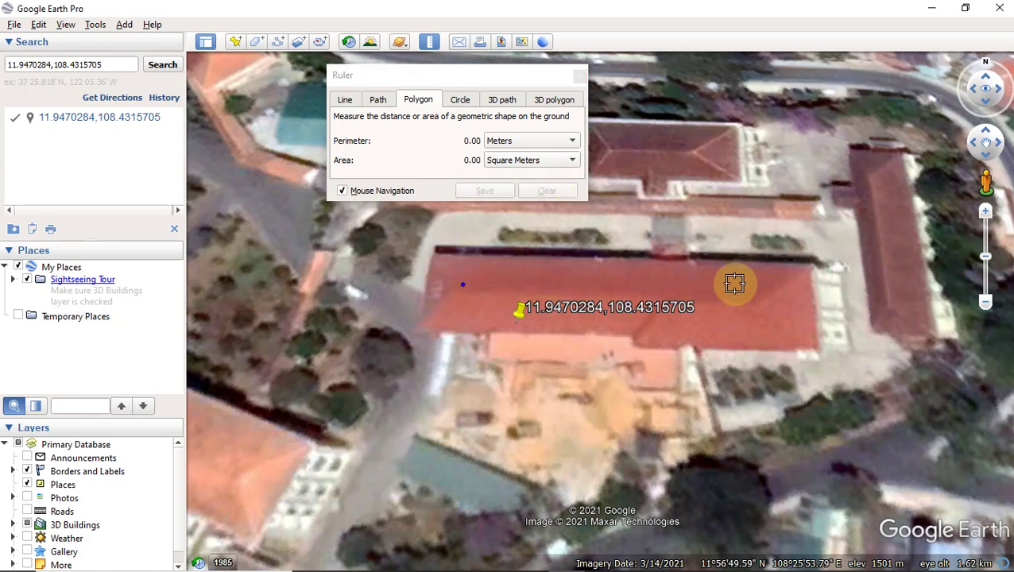
pyautogui.click(749, 296)
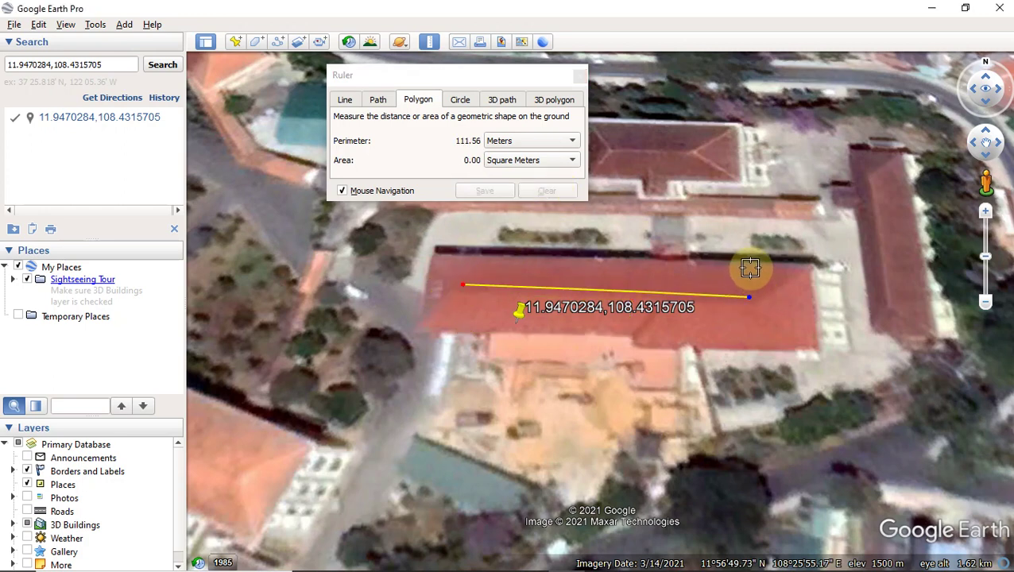
pyautogui.click(751, 268)
pyautogui.click(466, 258)
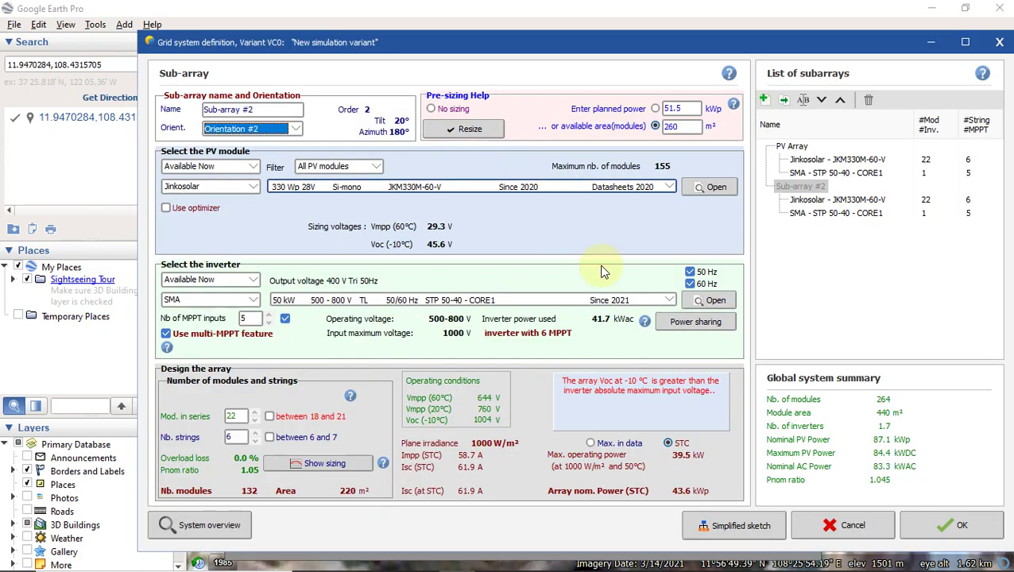
# Step: Switch back to PVsyst and pre-size Sub-array #2 by an available module area of 367 m²
pyautogui.doubleClick(676, 127)
pyautogui.write('3')
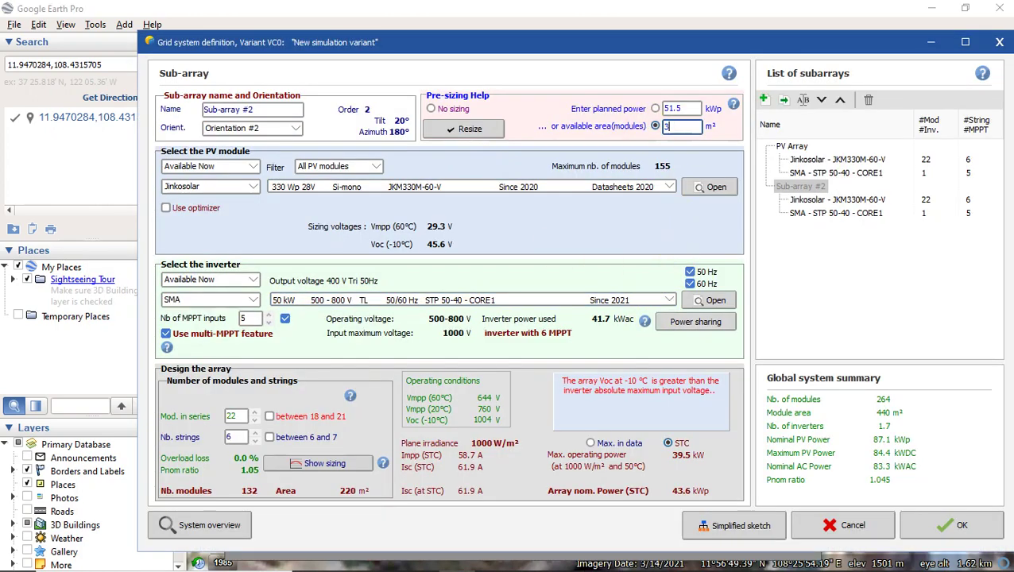
pyautogui.write('67')
pyautogui.press('Return')
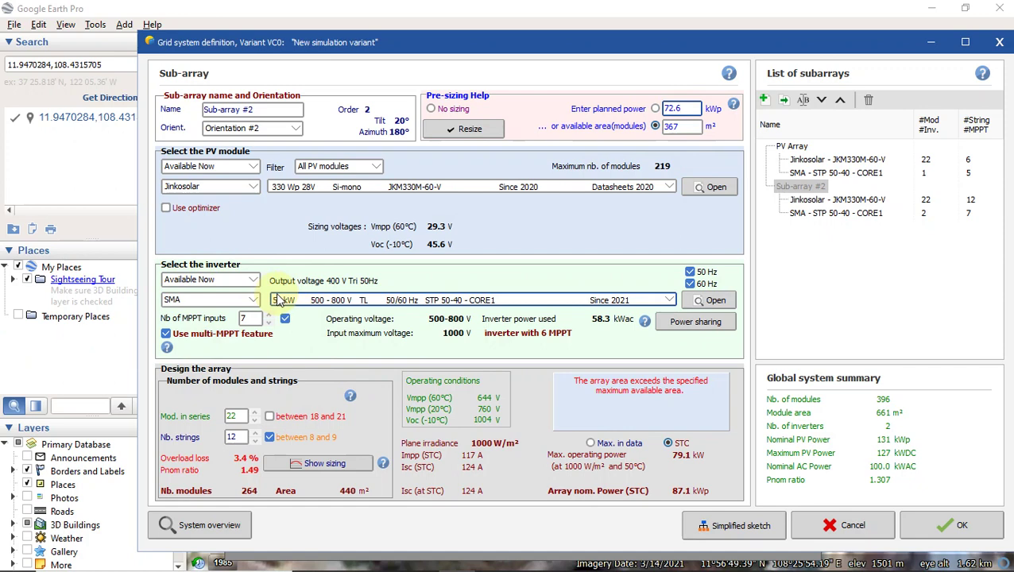
# Step: Choose the SMA 75 kW Sunny Highpower-SHP 75-10 inverter for Sub-array #2 and set 20 modules in series
pyautogui.click(454, 306)
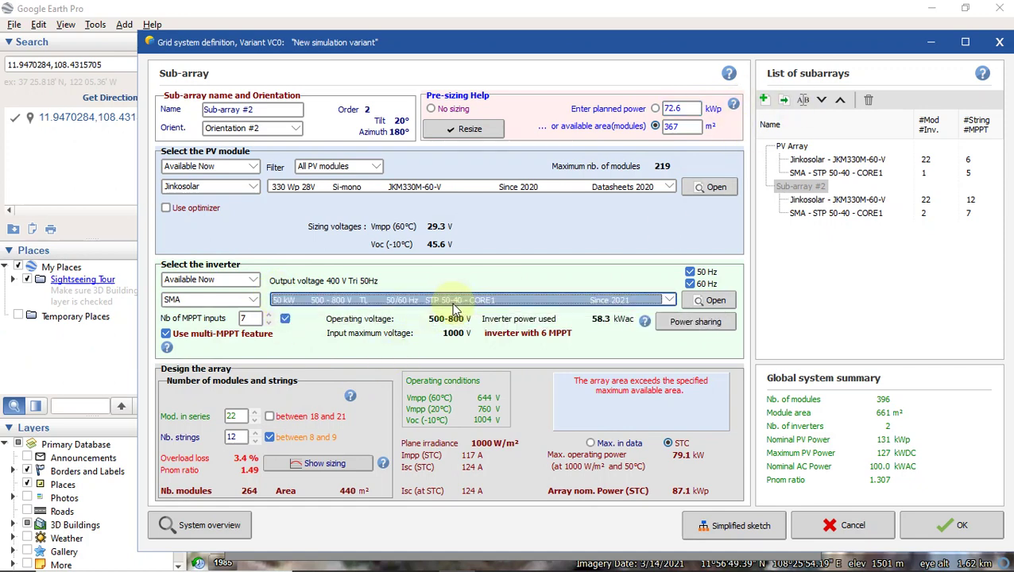
pyautogui.click(333, 373)
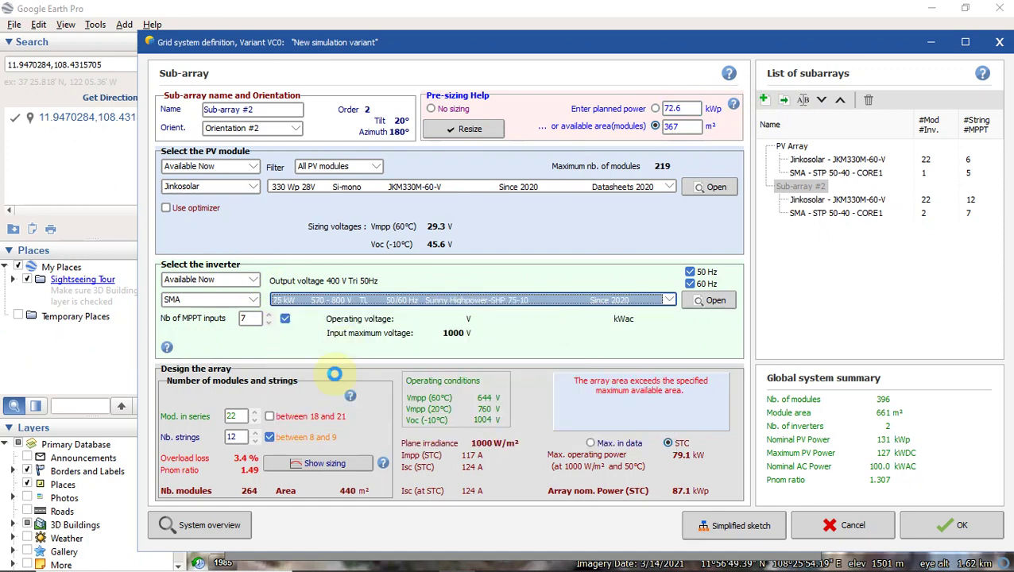
pyautogui.click(232, 416)
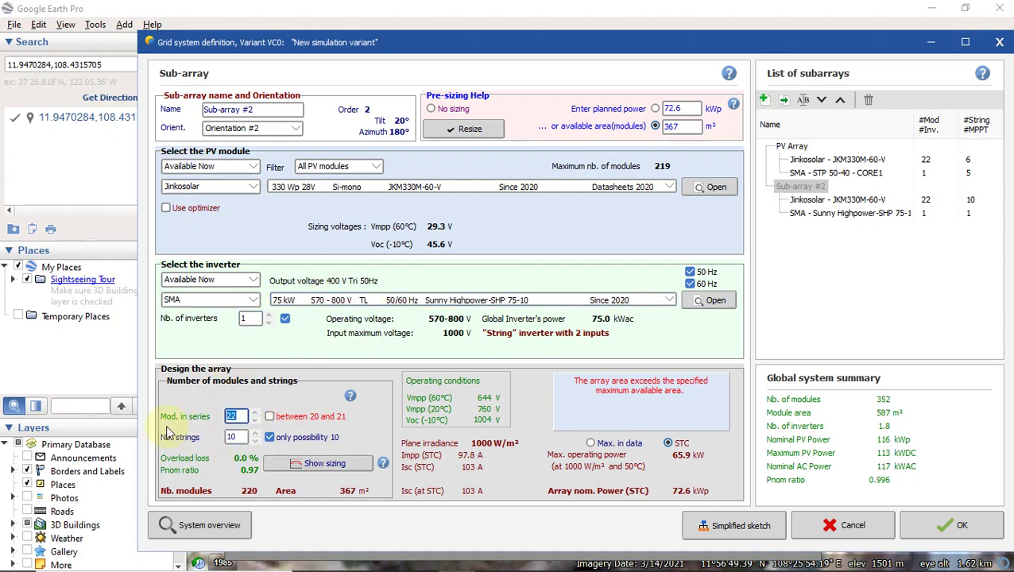
pyautogui.write('2')
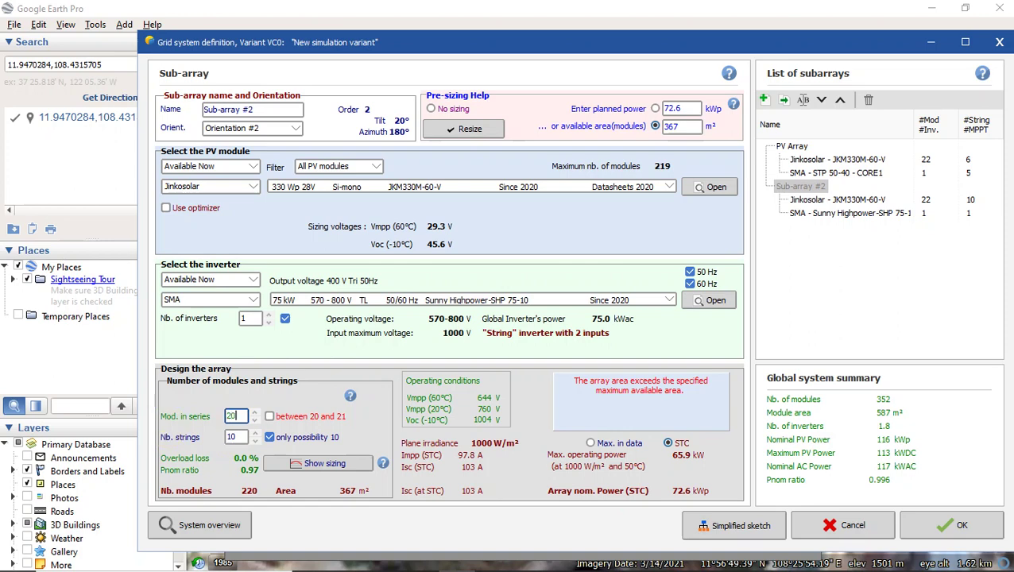
pyautogui.click(238, 437)
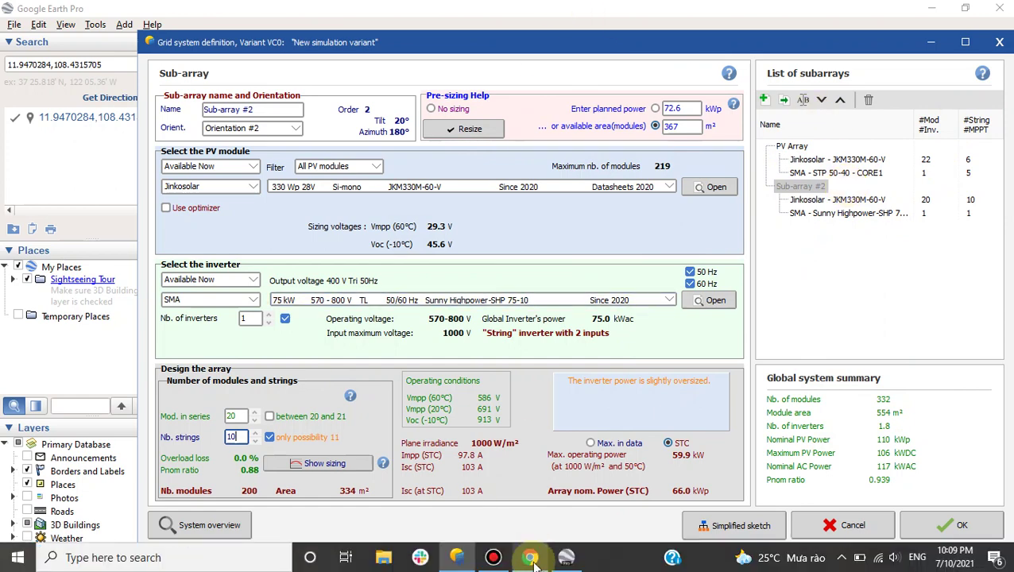
# Step: Recheck the northern slope's polygon area in Google Earth Pro, and accept the system definition in PVsyst, closing the sizing anyway
pyautogui.click(566, 557)
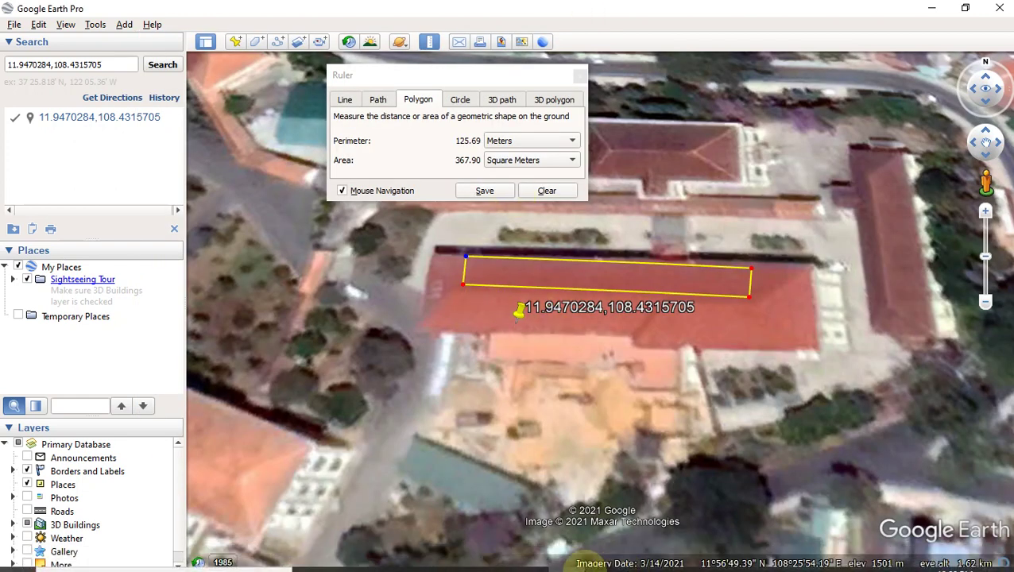
pyautogui.click(455, 558)
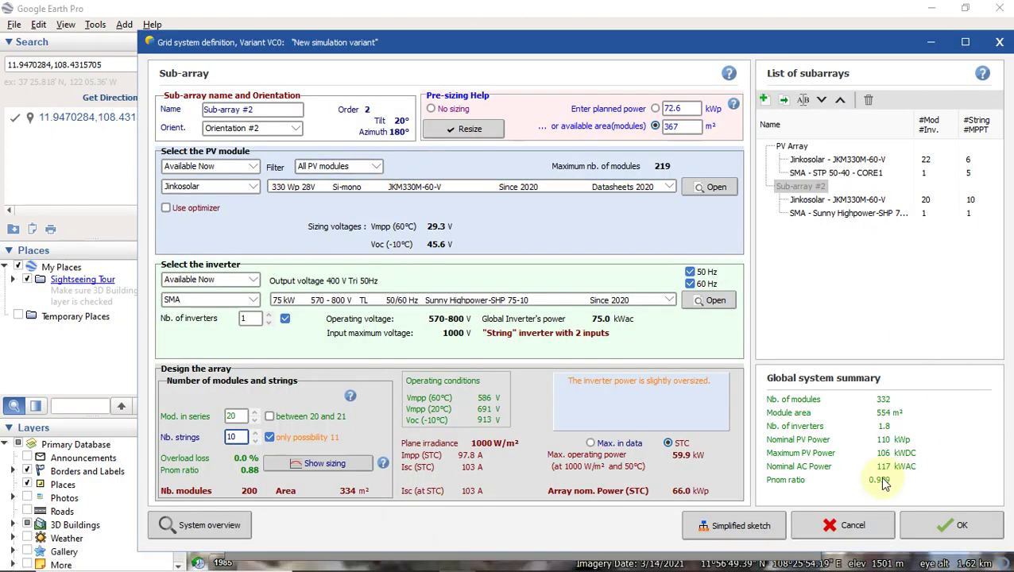
pyautogui.click(957, 526)
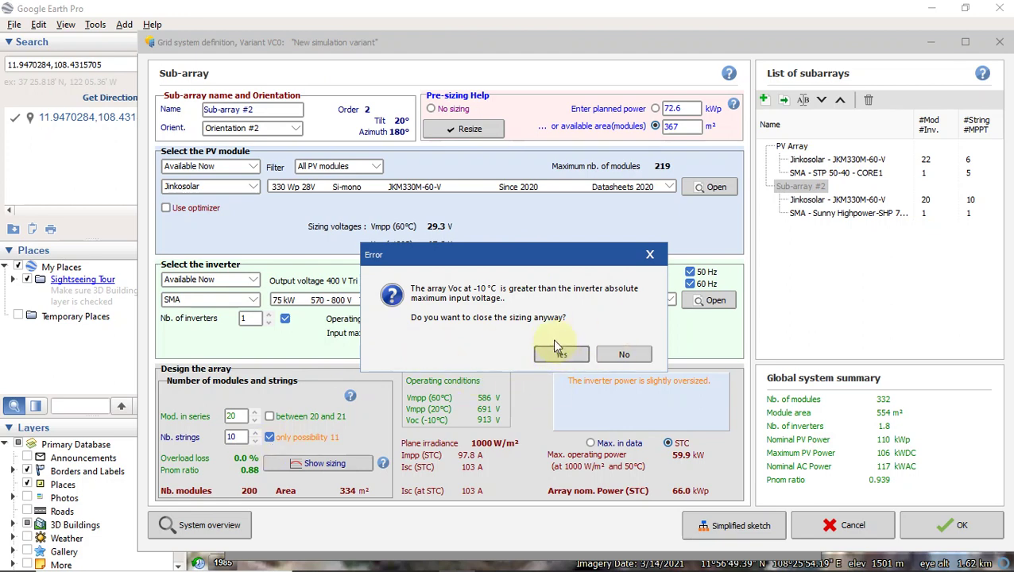
pyautogui.click(578, 354)
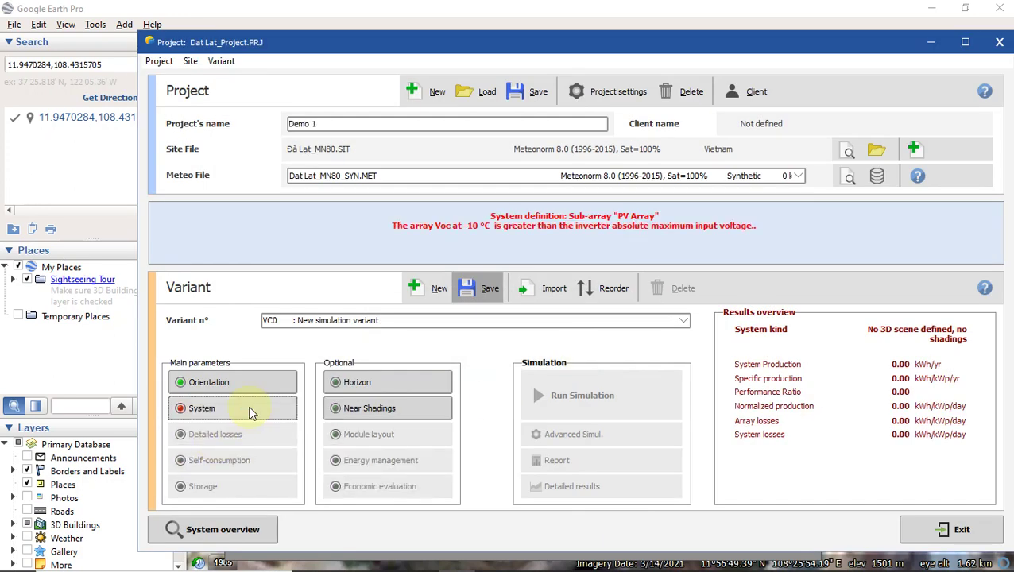
# Step: Reopen the variant's system definition and set the PV Array sub-array to 21 modules in series and 7 strings
pyautogui.click(250, 410)
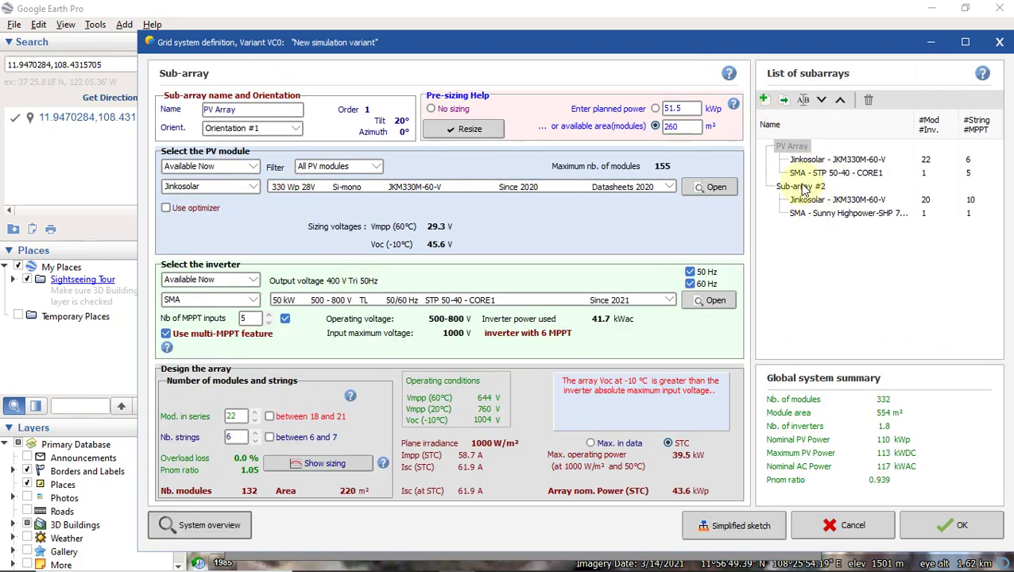
pyautogui.doubleClick(235, 415)
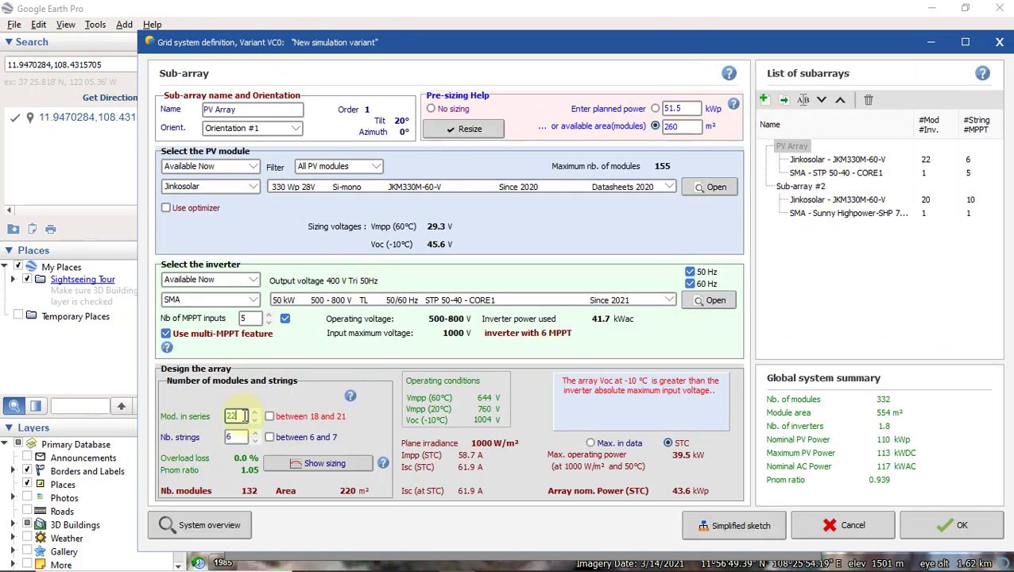
pyautogui.write('21')
pyautogui.click(235, 436)
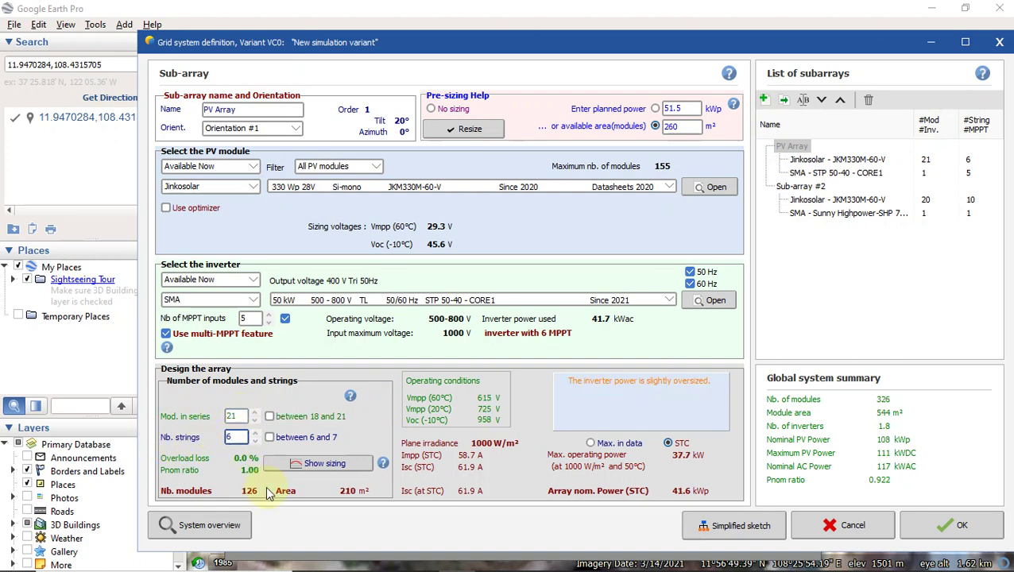
pyautogui.write('7')
pyautogui.click(235, 414)
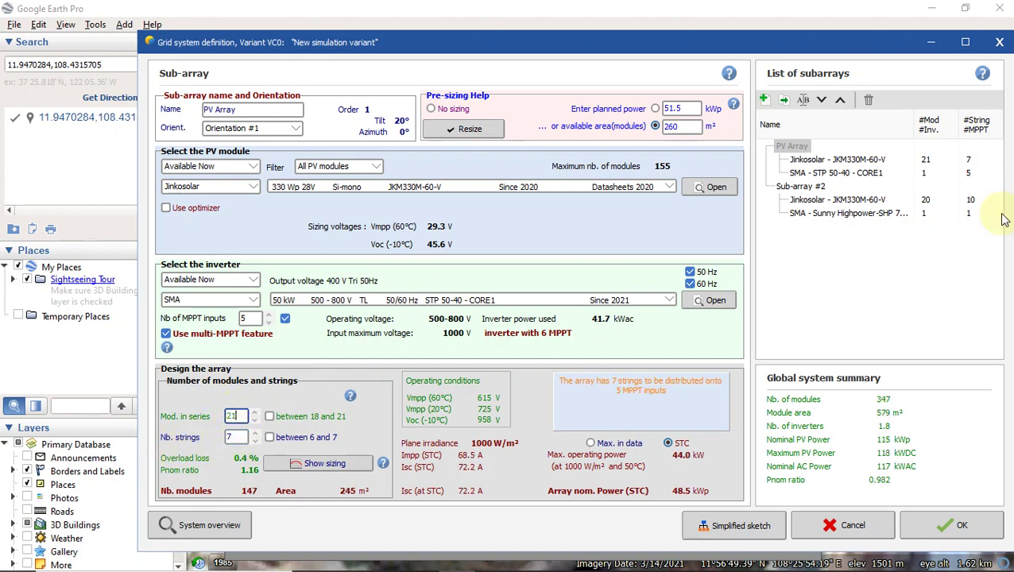
# Step: Set Sub-array #2 to 11 strings with 21 modules in series and confirm the system definition
pyautogui.click(806, 189)
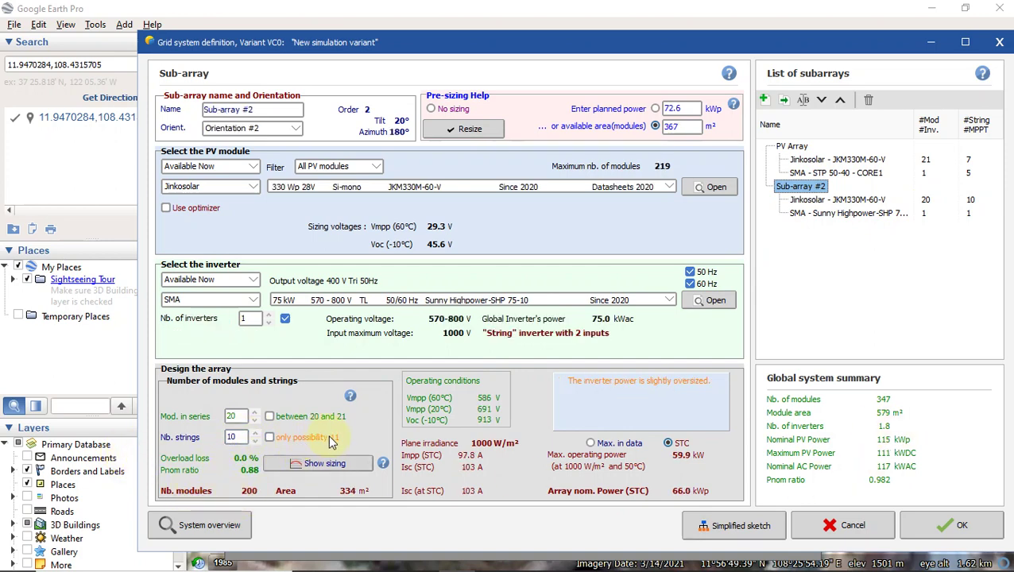
pyautogui.write('11')
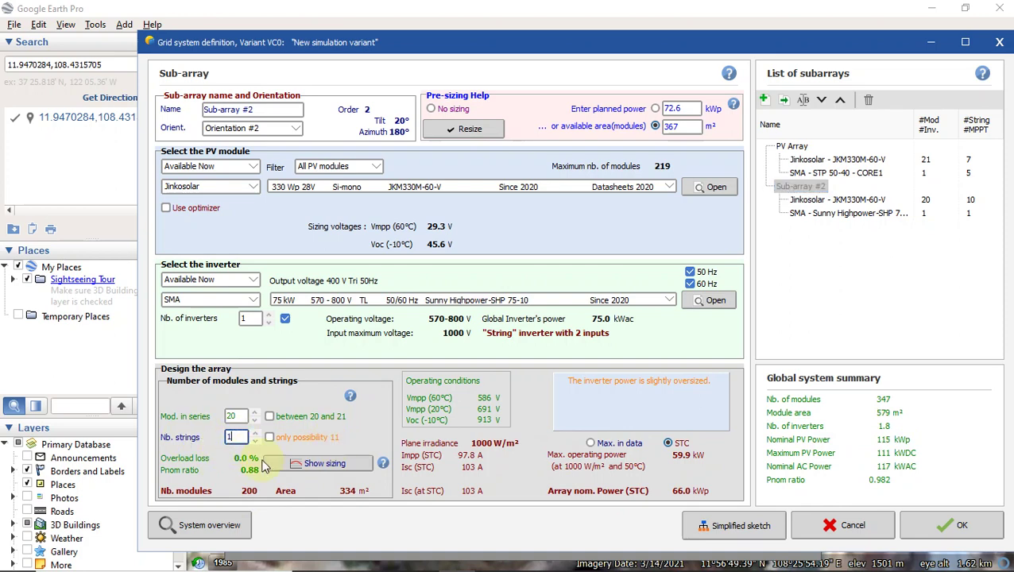
pyautogui.press('Tab')
pyautogui.write('21')
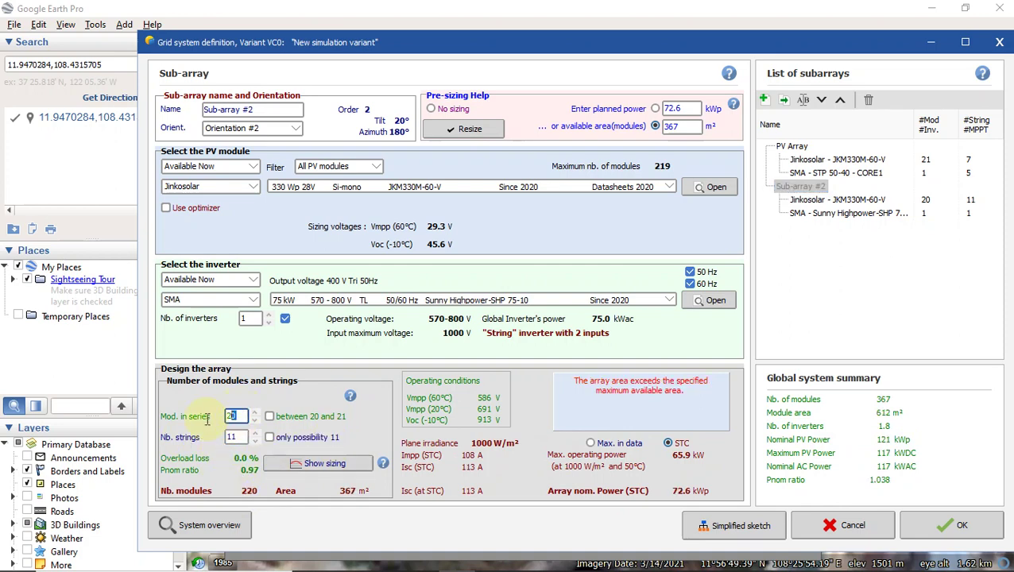
pyautogui.press('Tab')
pyautogui.click(270, 415)
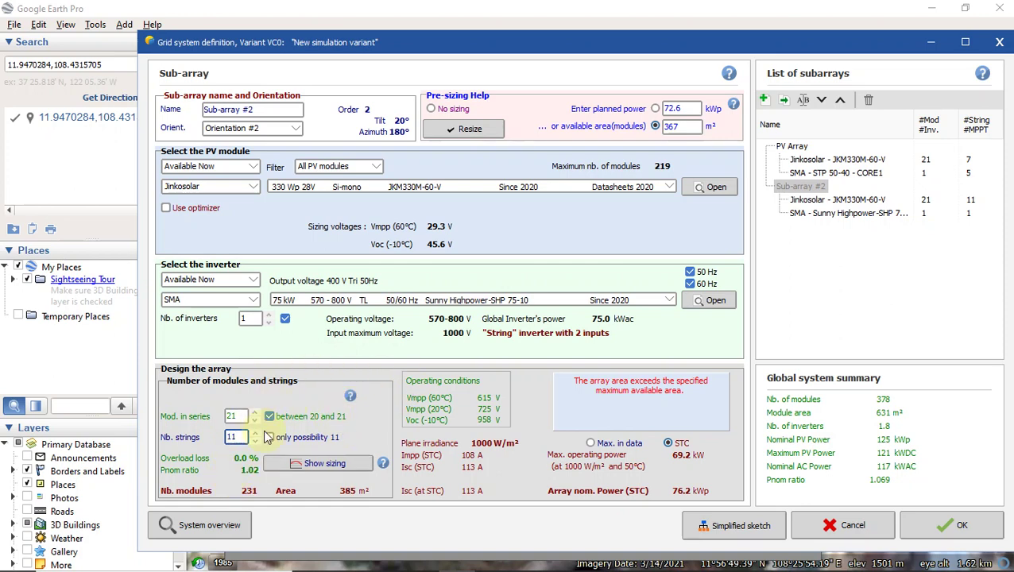
pyautogui.click(929, 530)
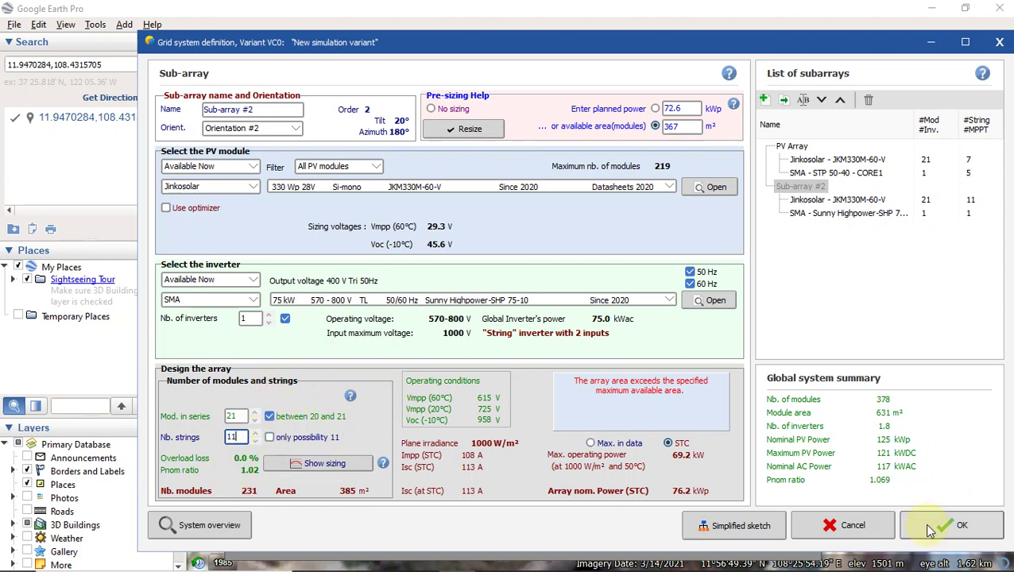
# Step: Check the sizing of the PV Array sub-array and accept the system definition, closing the sizing anyway
pyautogui.click(791, 146)
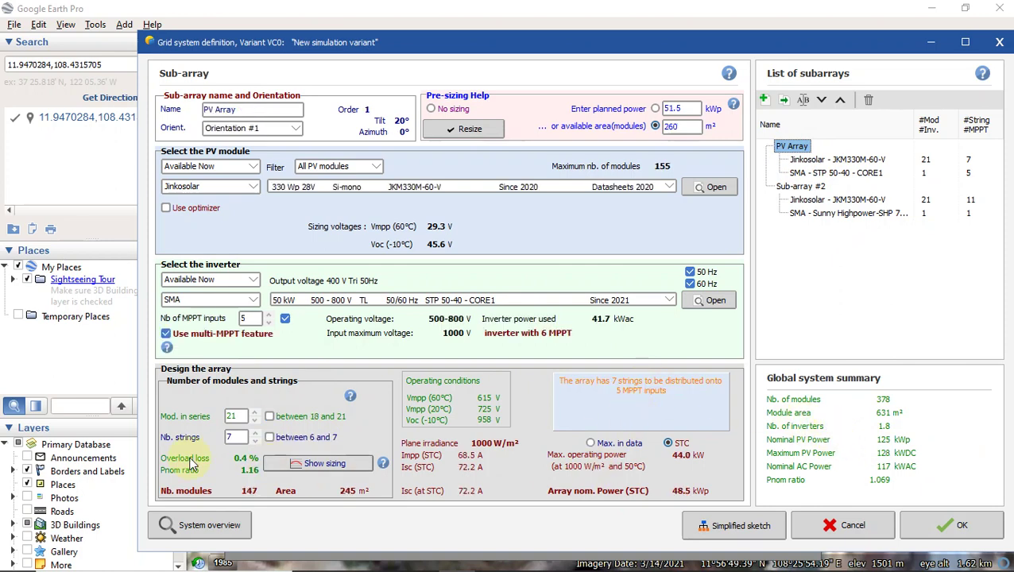
pyautogui.click(914, 532)
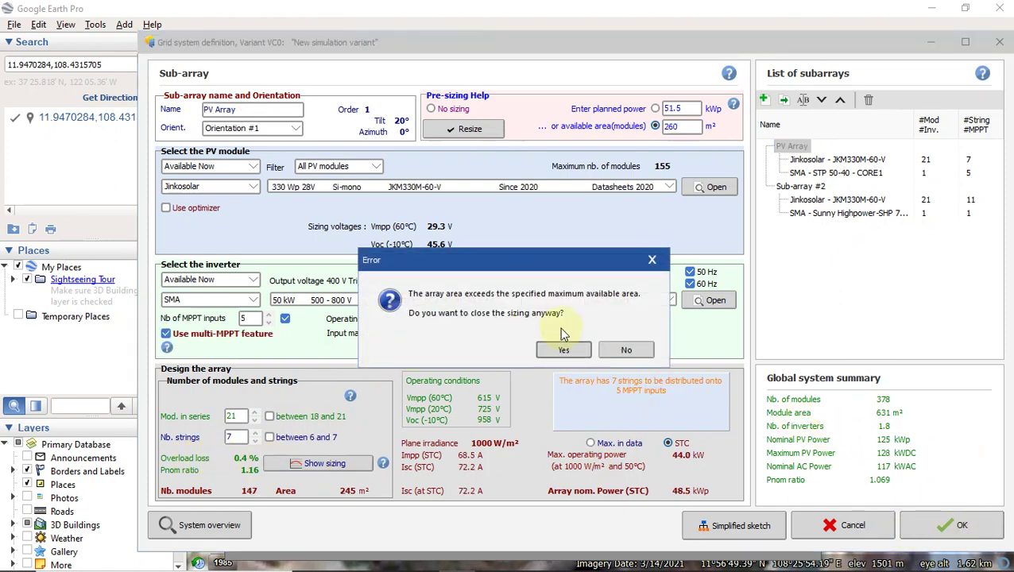
pyautogui.click(568, 350)
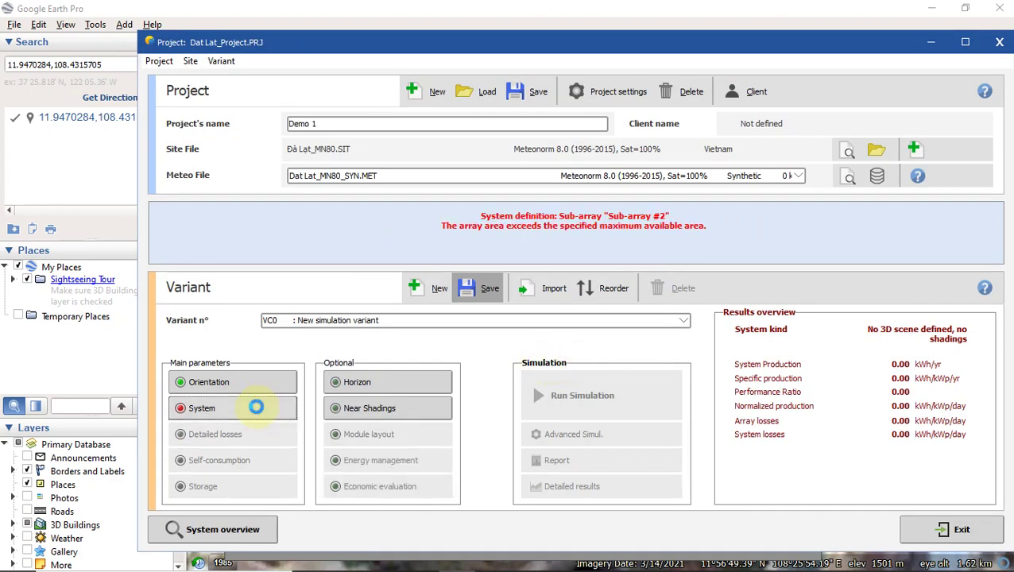
# Step: Reopen the variant's system definition and set the PV Array sub-array to 6 strings with 21 modules in series
pyautogui.click(256, 407)
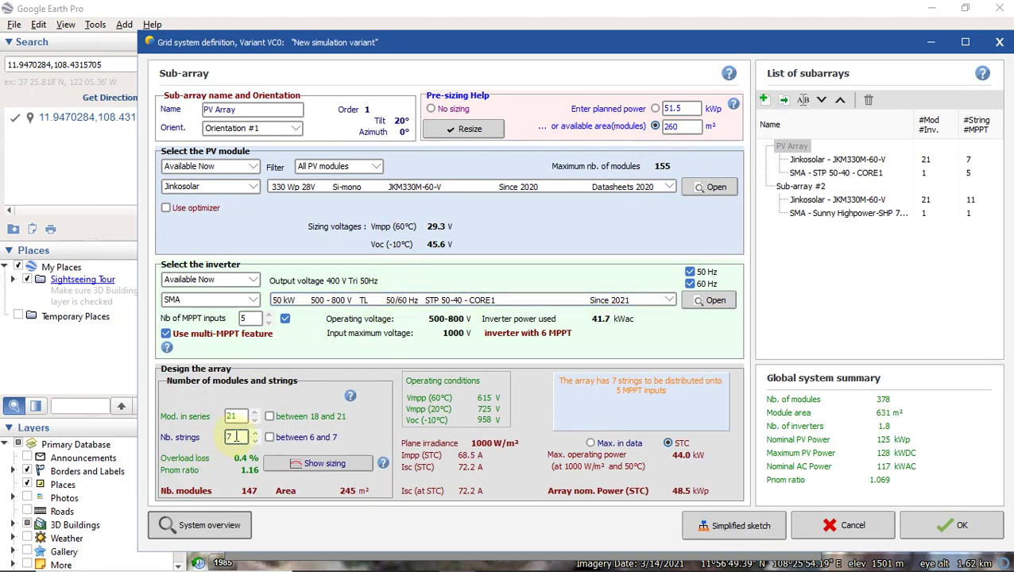
pyautogui.doubleClick(236, 436)
pyautogui.write('6')
pyautogui.doubleClick(237, 416)
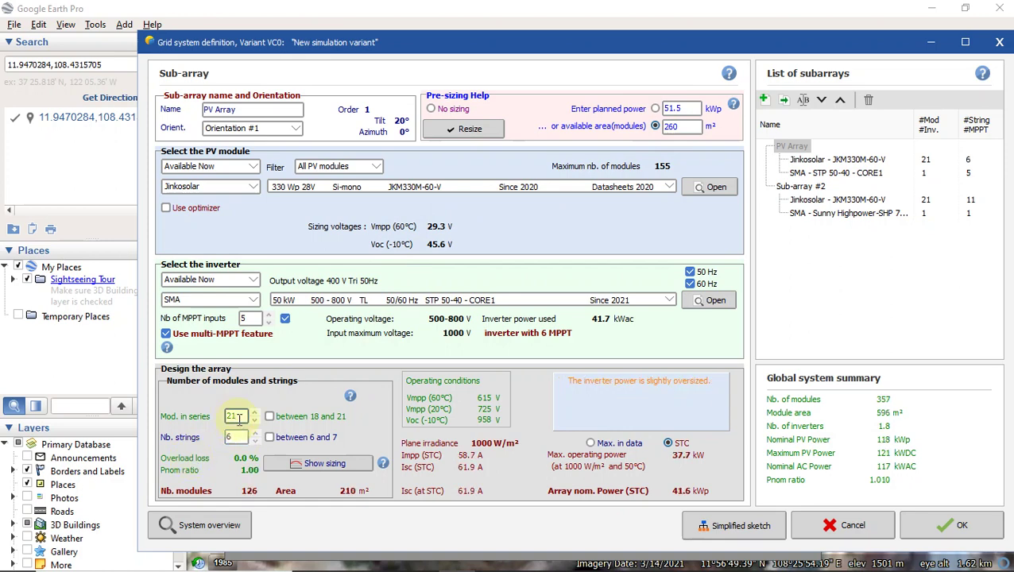
pyautogui.write('21')
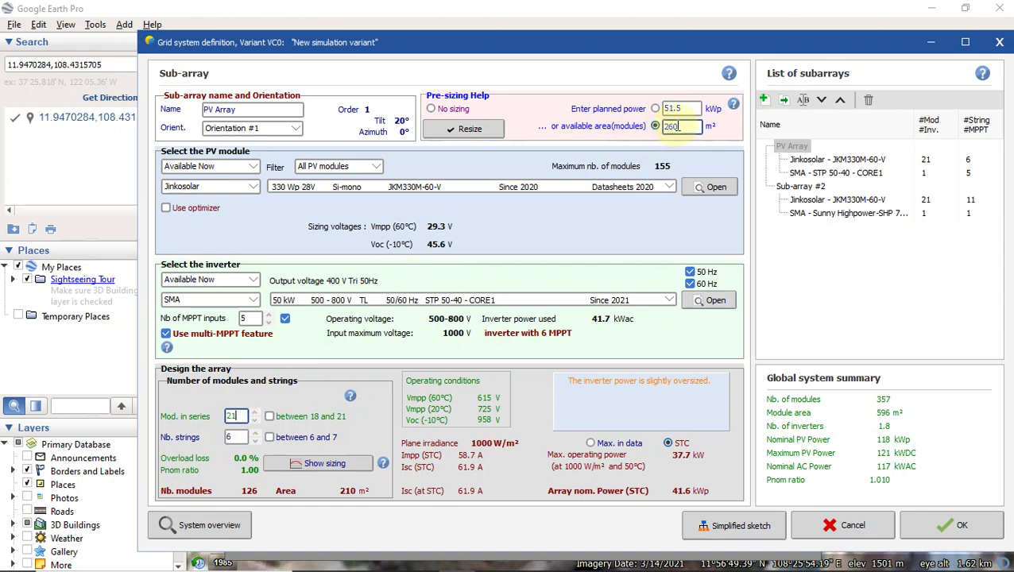
# Step: Reduce Sub-array #2 to 10 strings and confirm the system definition
pyautogui.click(802, 186)
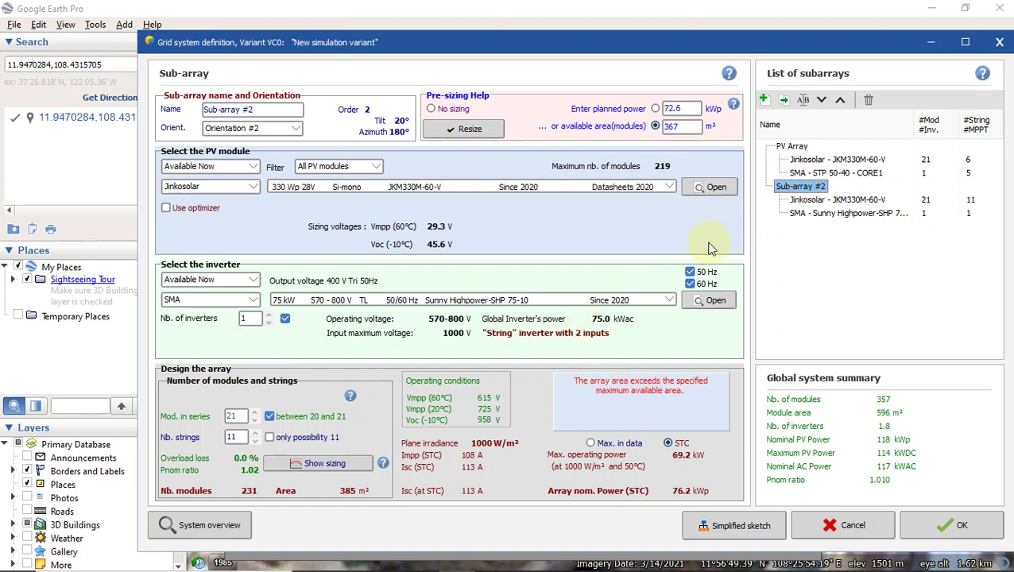
pyautogui.write('10')
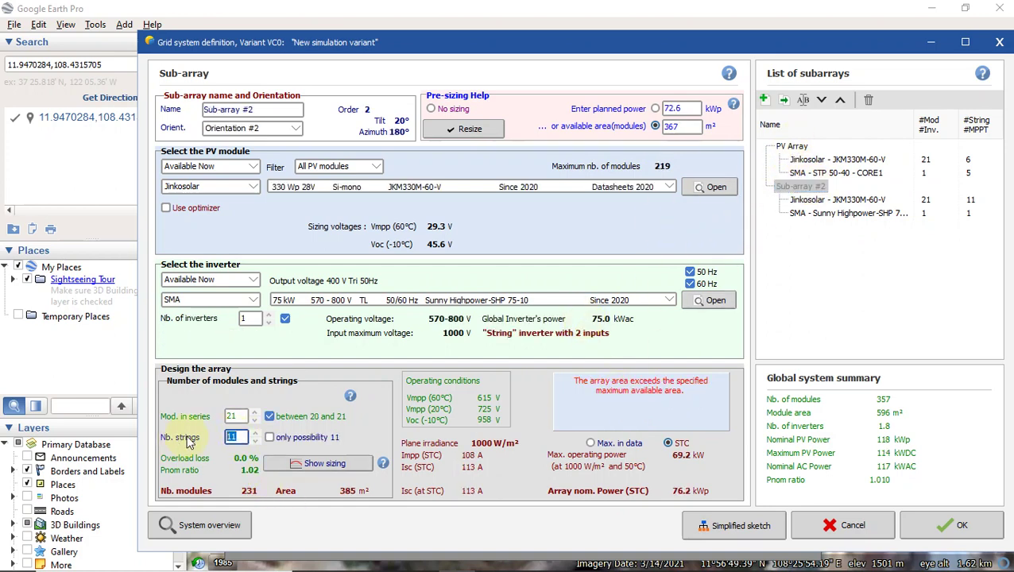
pyautogui.click(239, 416)
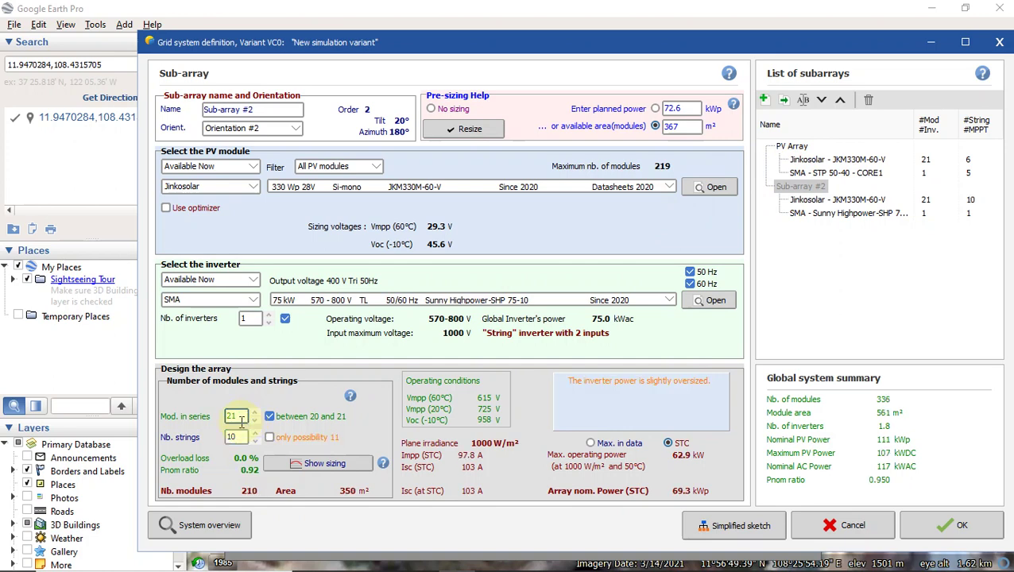
pyautogui.click(953, 530)
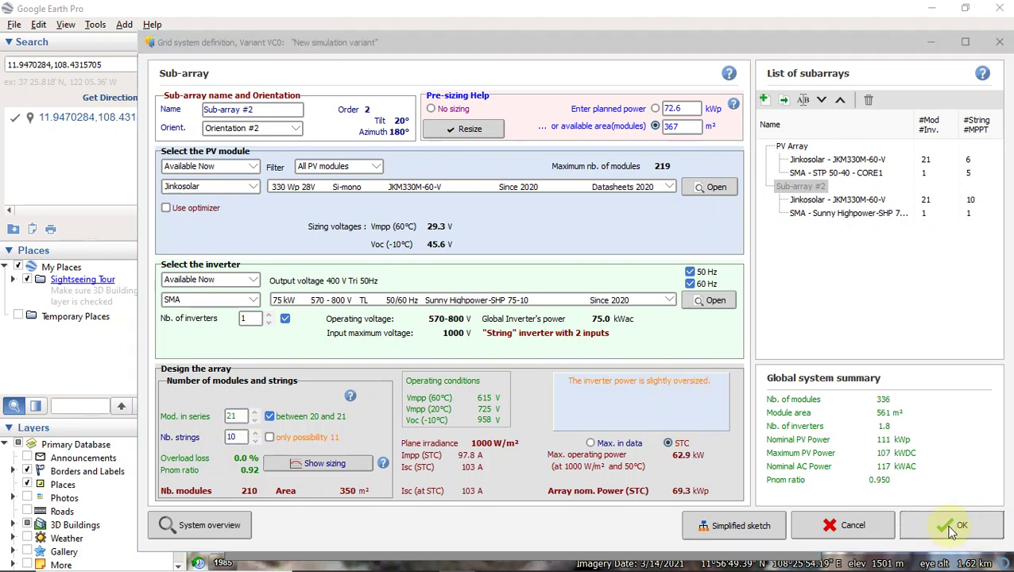
pyautogui.click(573, 347)
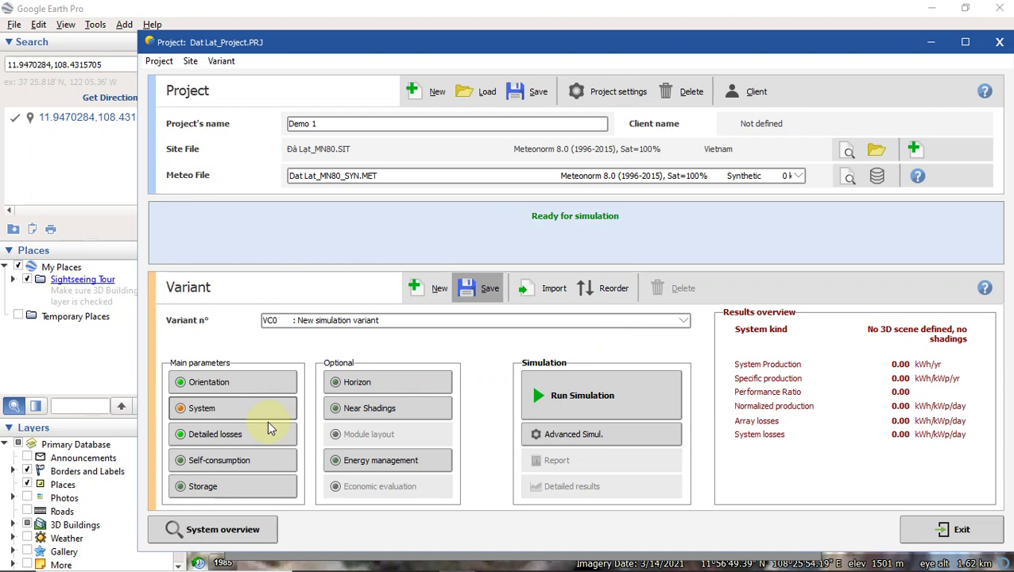
# Step: Run the simulation for the variant and open its simulation report
pyautogui.click(597, 397)
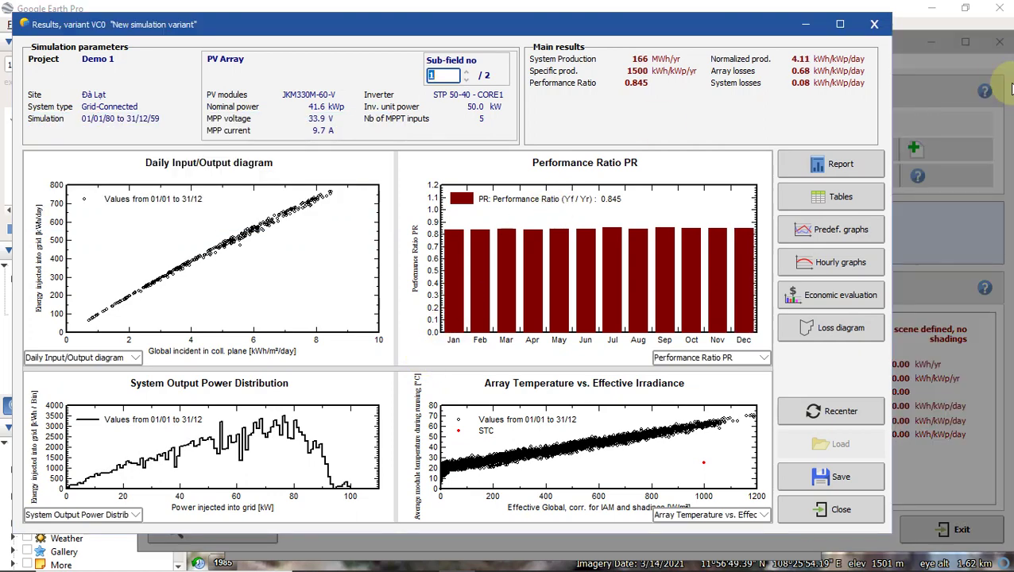
pyautogui.press('Return')
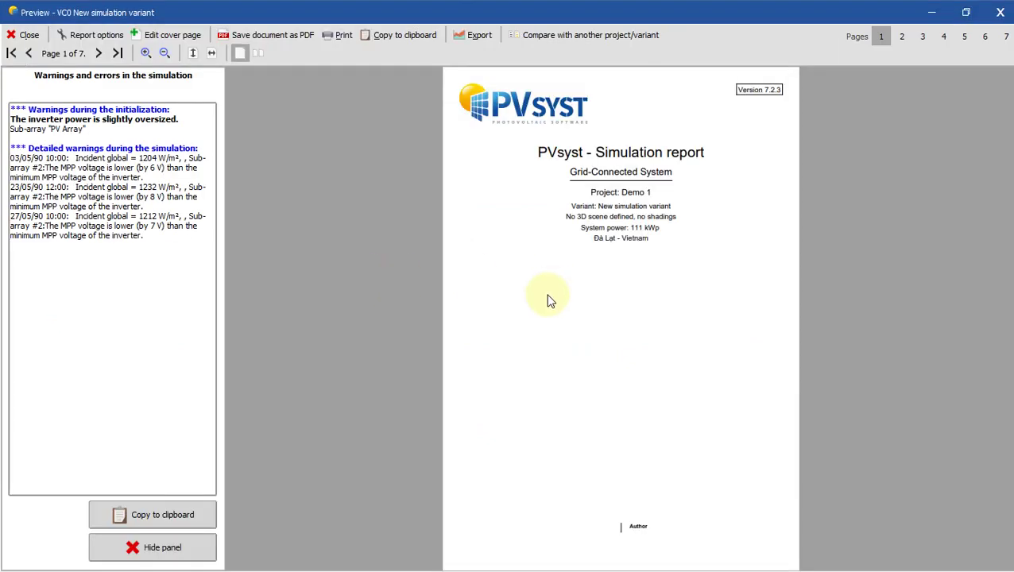
# Step: Examine the report's project summary, main results and special graphs, and close the report and the results
pyautogui.scroll(-2, 528, 285)
pyautogui.scroll(1, 528, 283)
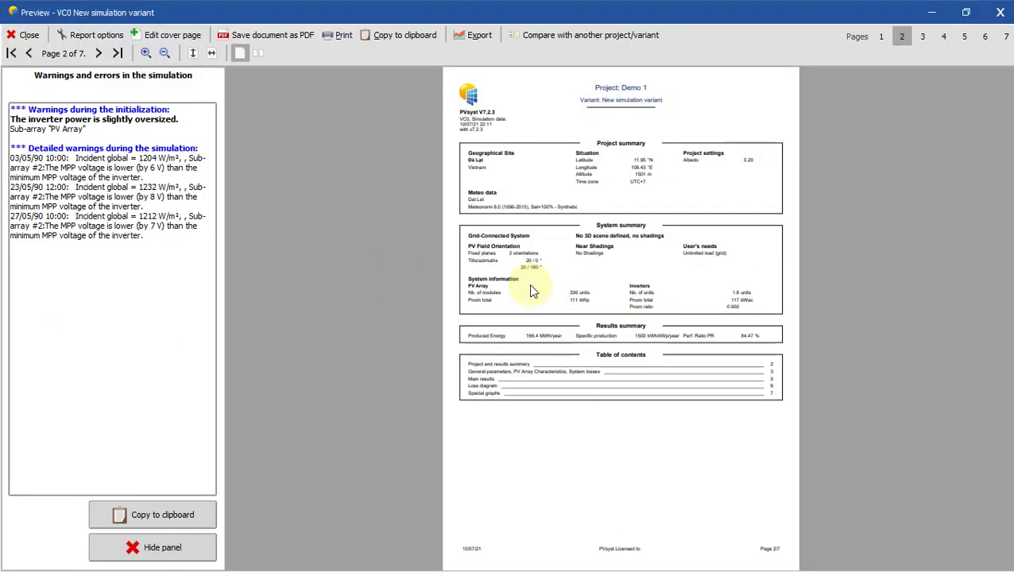
pyautogui.scroll(-1, 530, 289)
pyautogui.scroll(1, 563, 214)
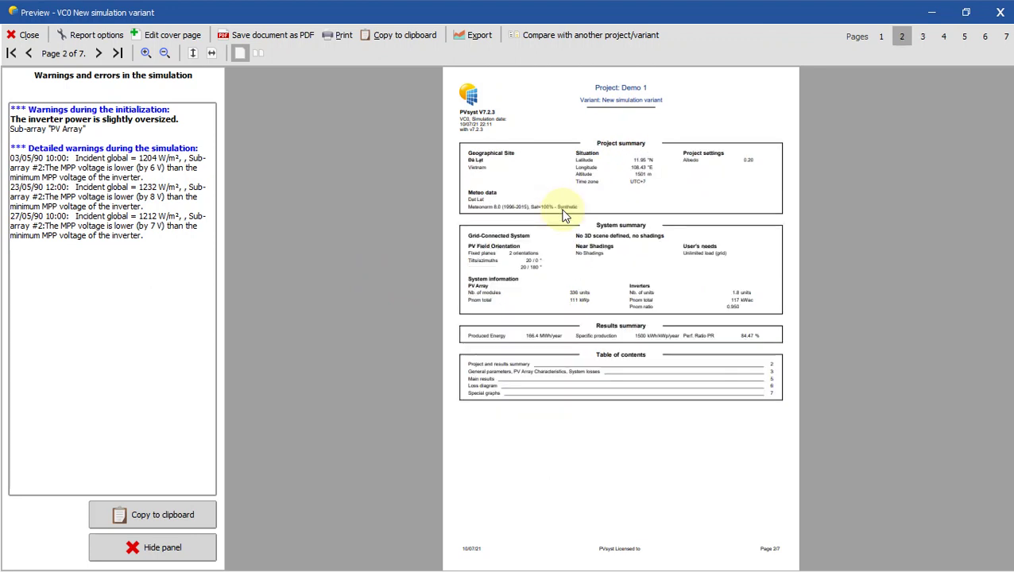
pyautogui.scroll(-3, 545, 253)
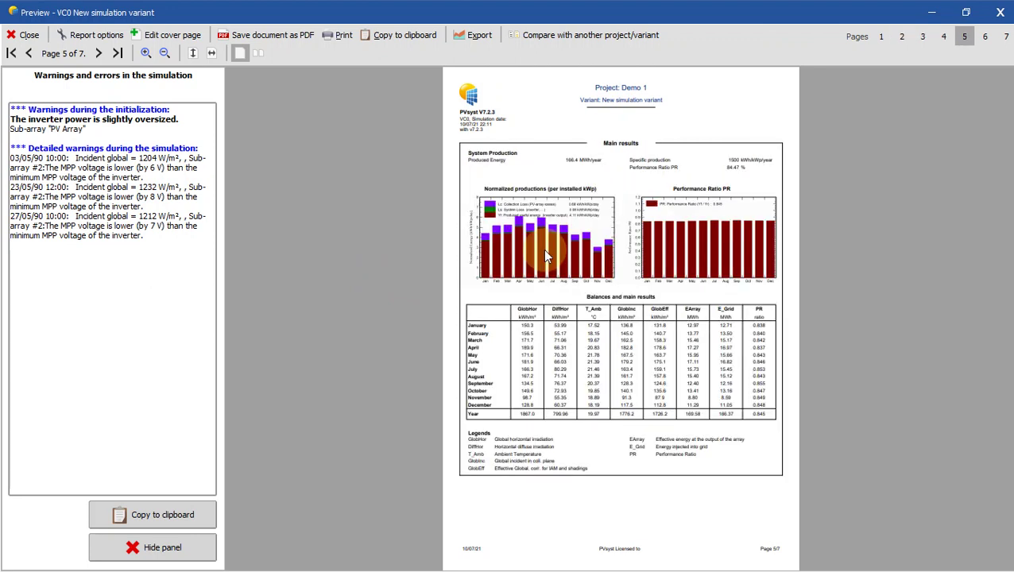
pyautogui.scroll(-2, 543, 248)
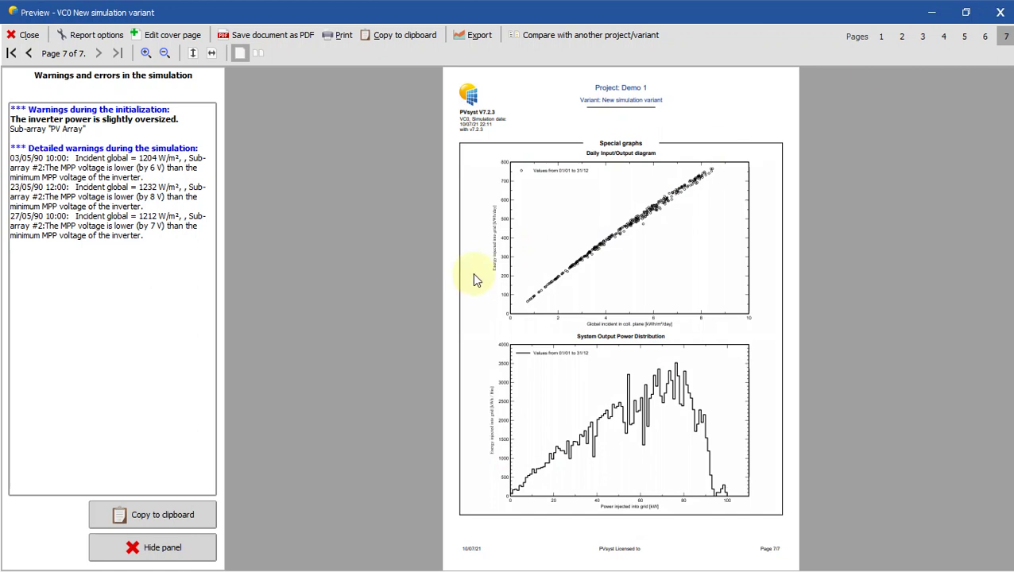
pyautogui.click(999, 12)
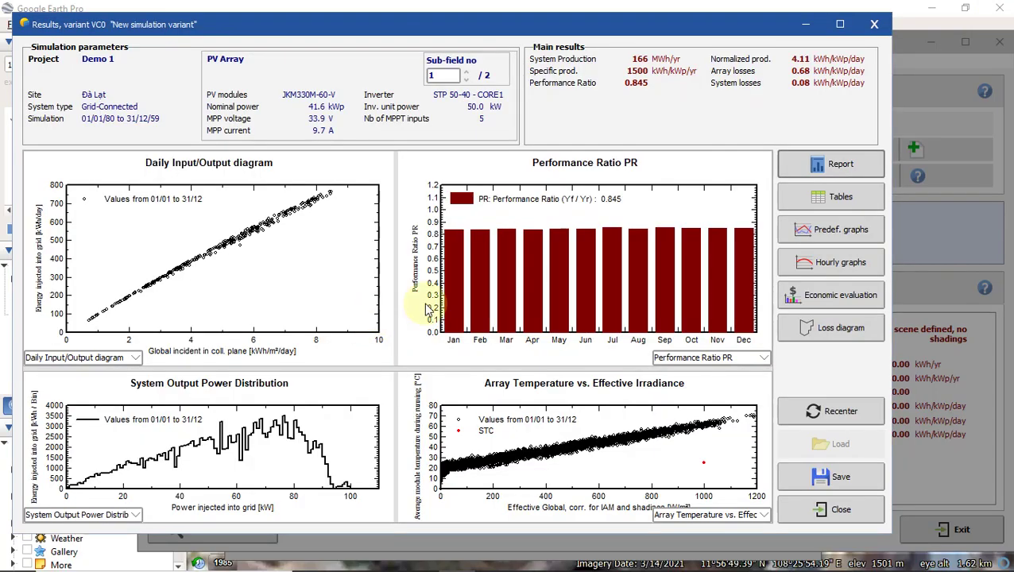
pyautogui.click(871, 24)
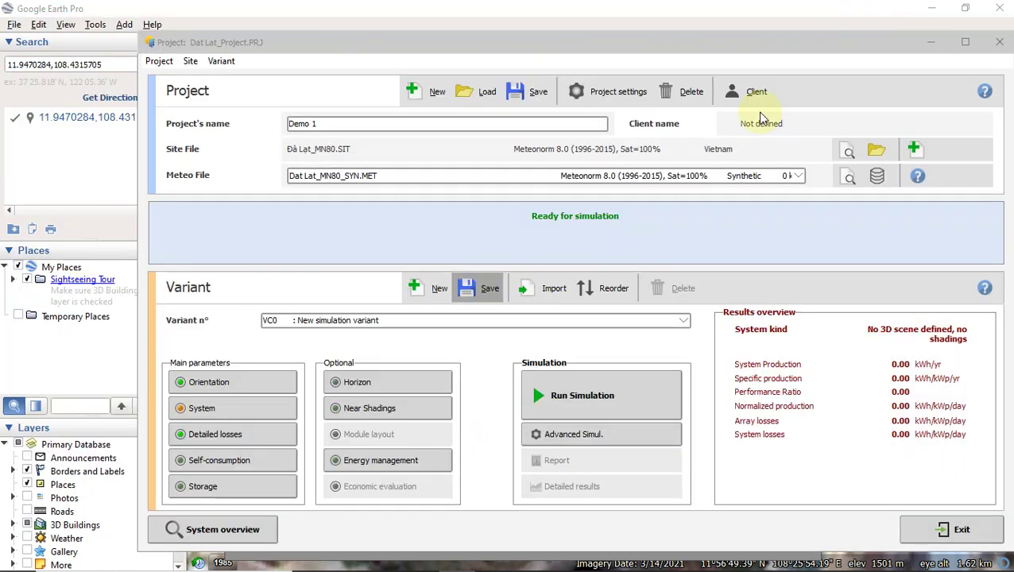
# Step: Apply the semi-integrated mounting default in the detailed losses, review the ohmic, soiling and aging parameters, and accept them
pyautogui.click(238, 434)
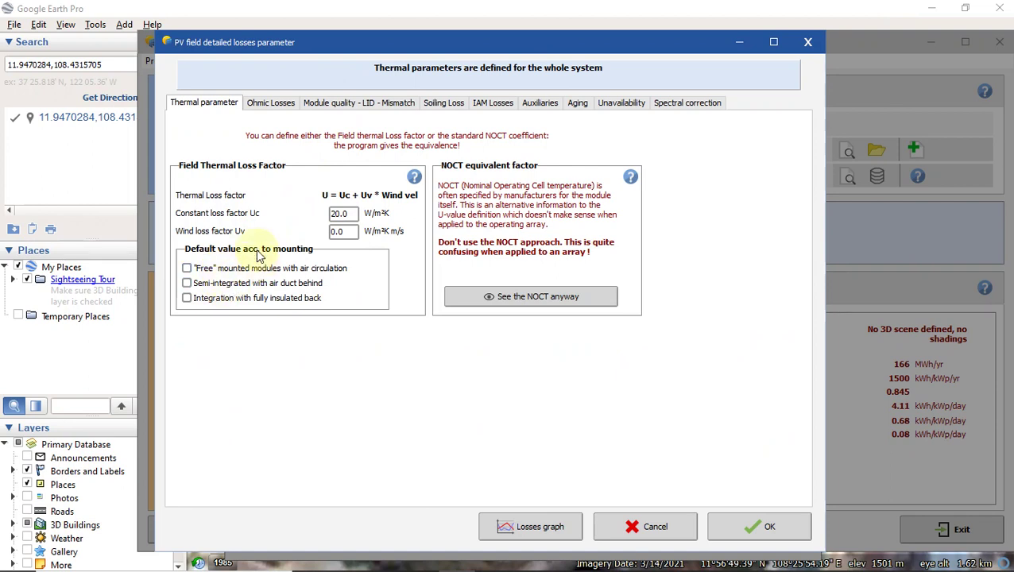
pyautogui.click(188, 284)
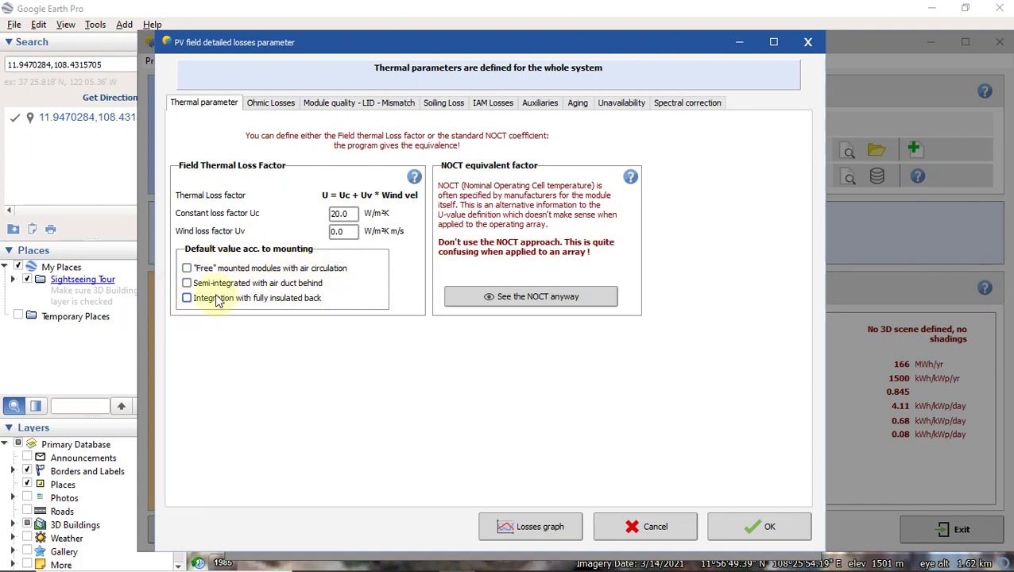
pyautogui.click(271, 104)
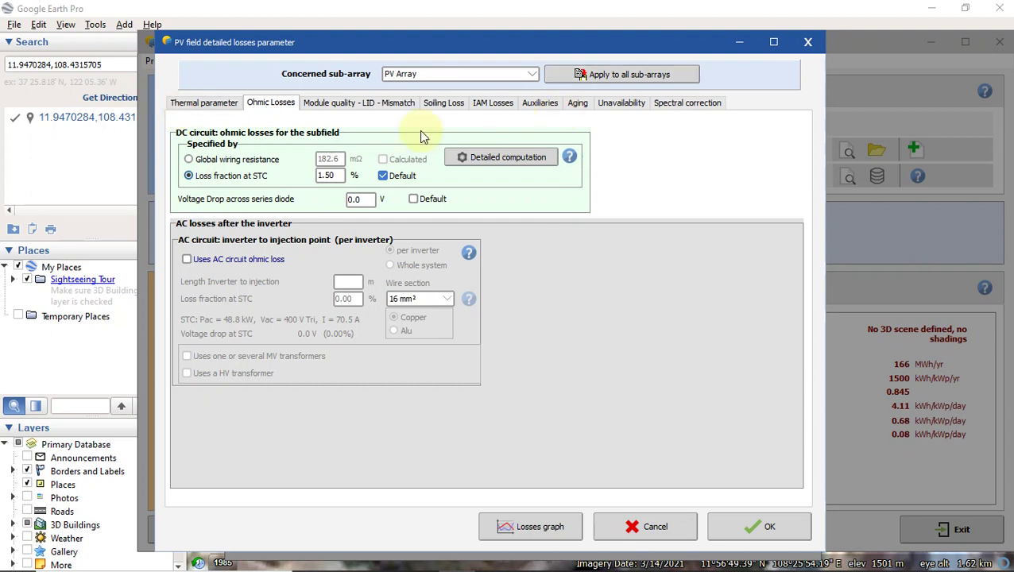
pyautogui.click(442, 106)
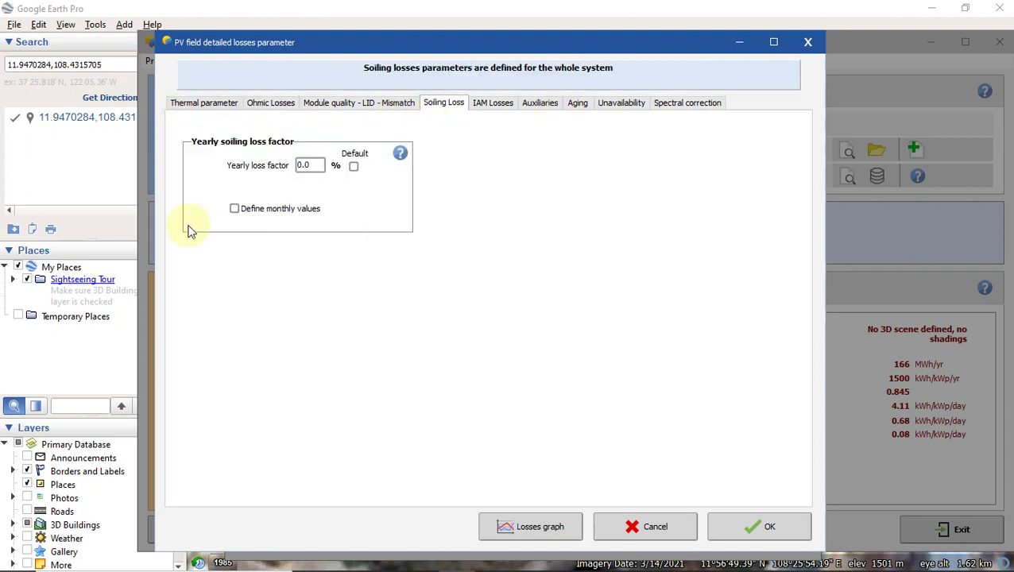
pyautogui.click(578, 109)
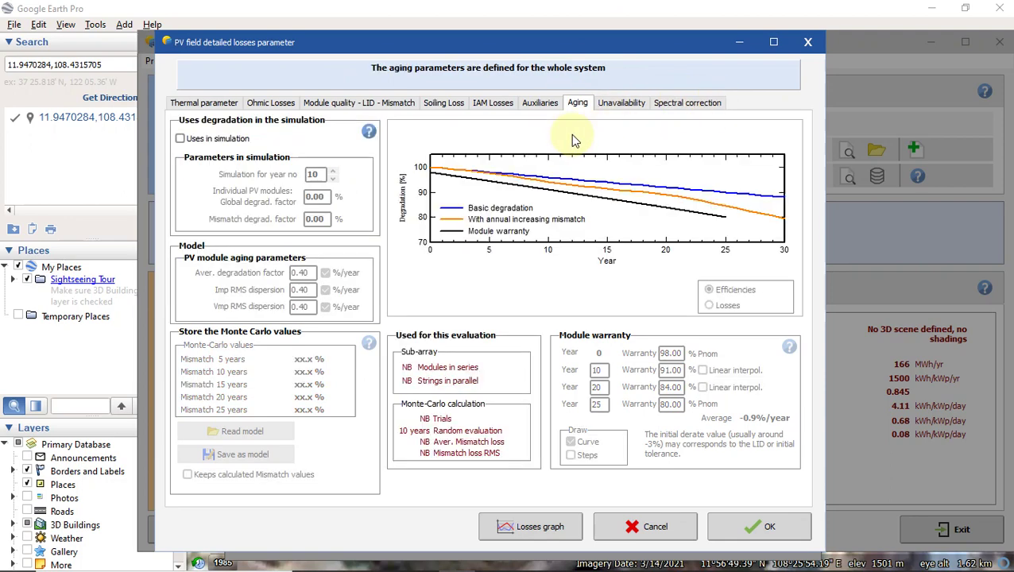
pyautogui.click(769, 526)
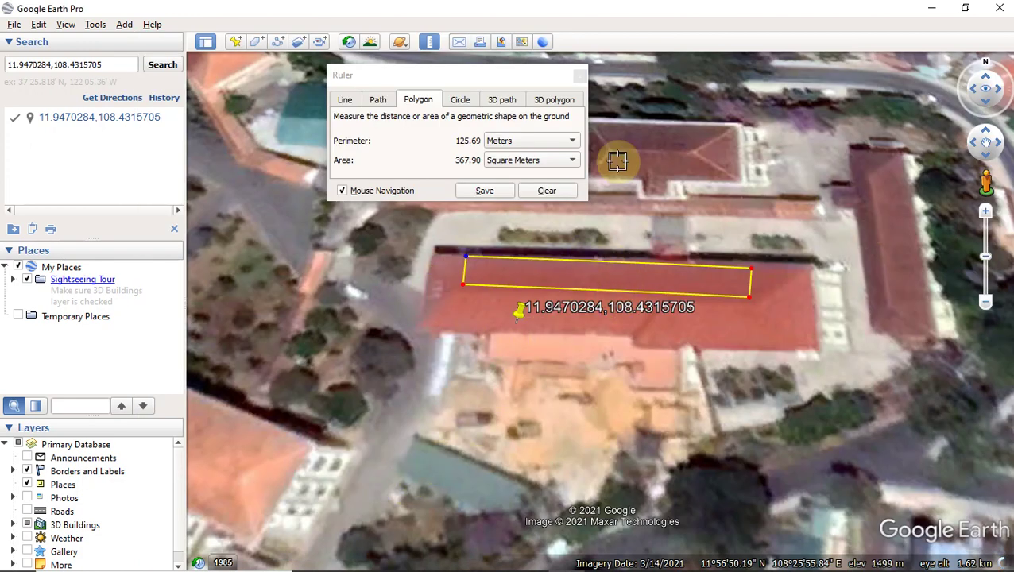
# Step: Clear the measured roof polygon in Google Earth Pro and close the ruler
pyautogui.click(554, 193)
pyautogui.click(580, 76)
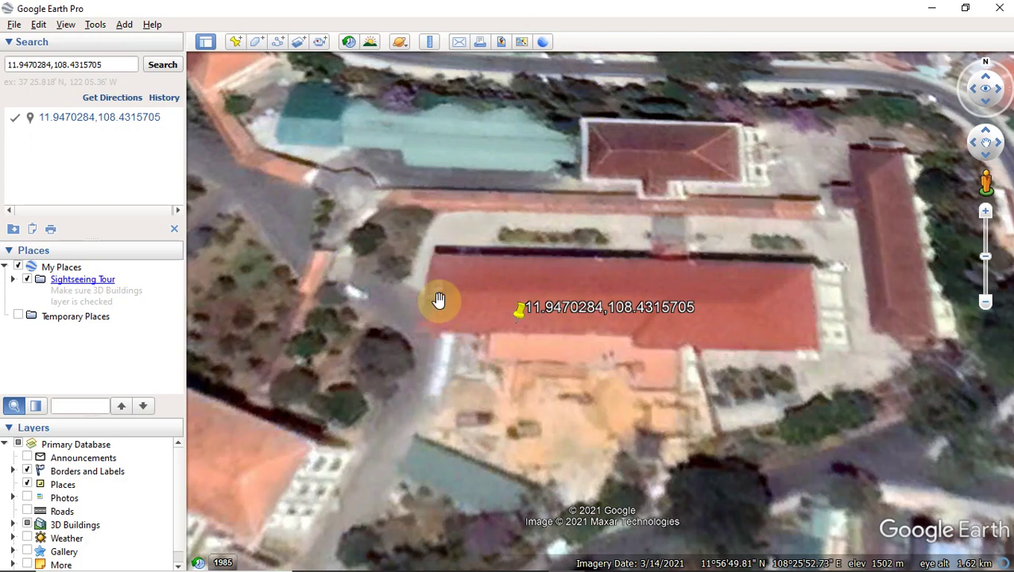
pyautogui.scroll(-3, 599, 310)
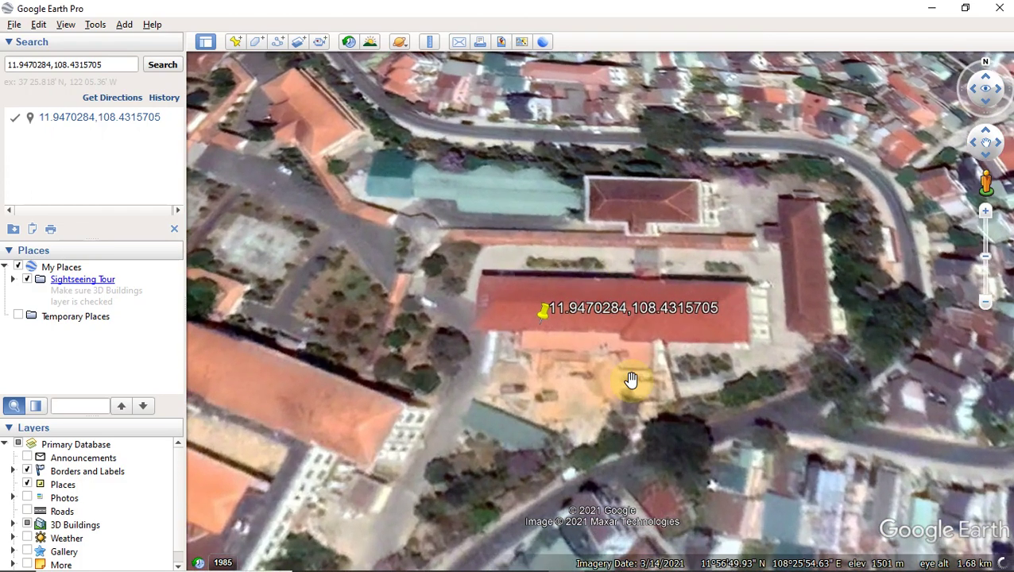